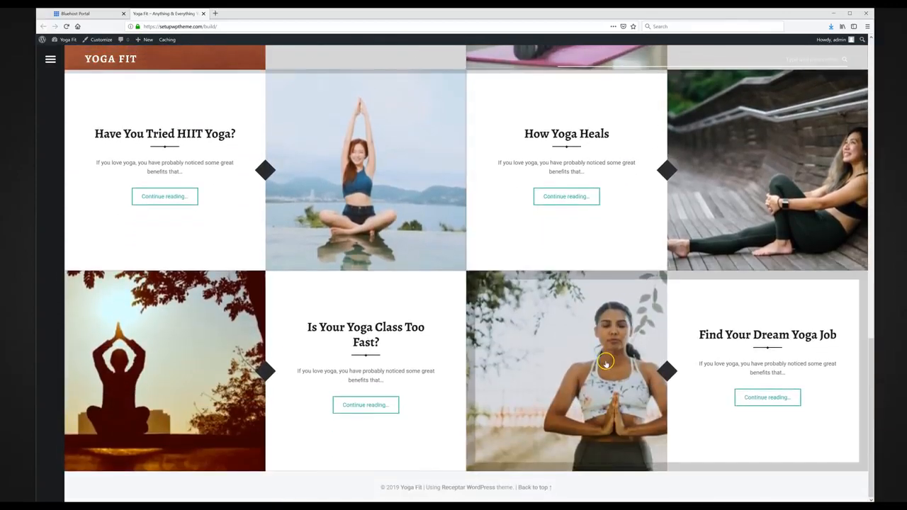
# Step: Scroll back to the top of the Yoga Fit site, then bring up the Add Themes page with its popular themes
pyautogui.scroll(6, 606, 363)
pyautogui.scroll(5, 606, 363)
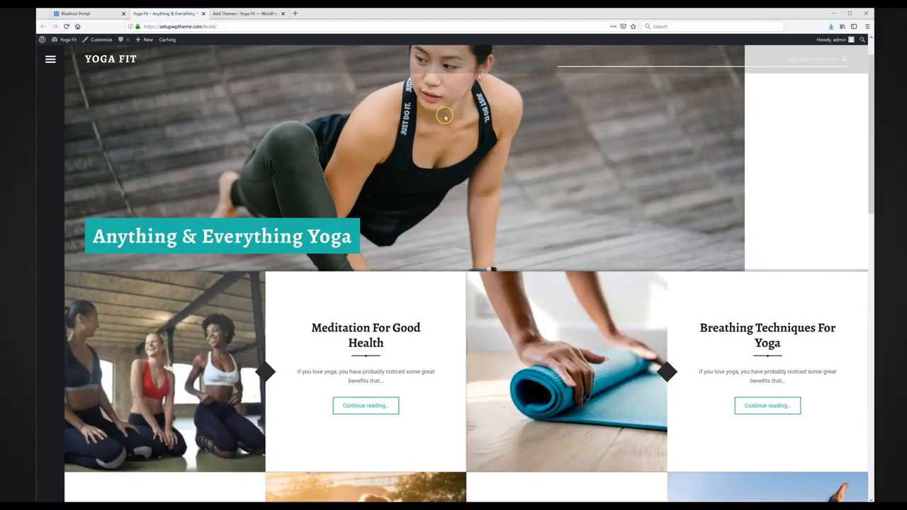
pyautogui.click(244, 13)
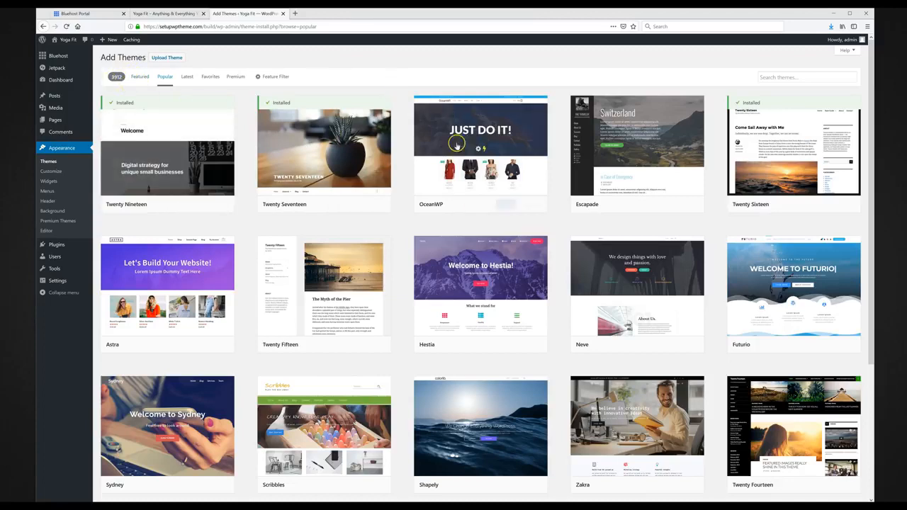
# Step: Browse further down the popular themes, then go back to the Yoga Fit 'Anything & Everything Yoga' homepage
pyautogui.scroll(-3, 469, 206)
pyautogui.scroll(-2, 468, 206)
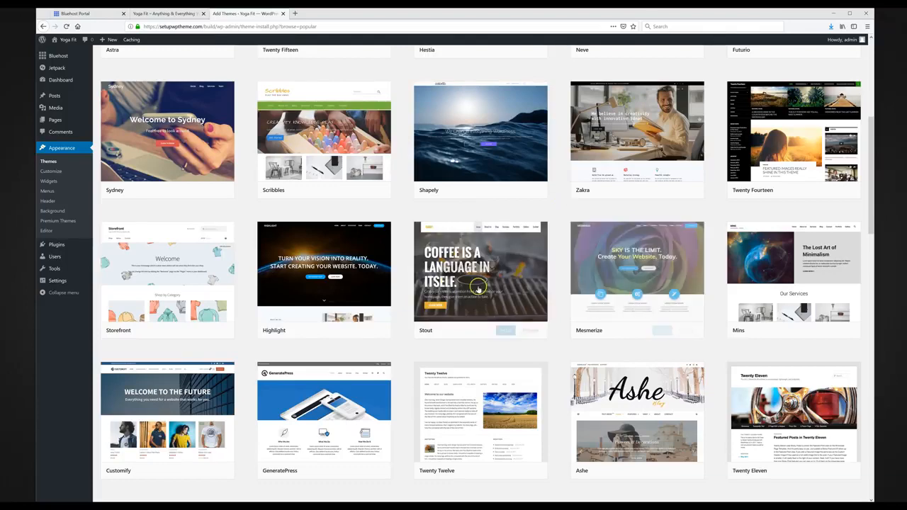
pyautogui.click(166, 13)
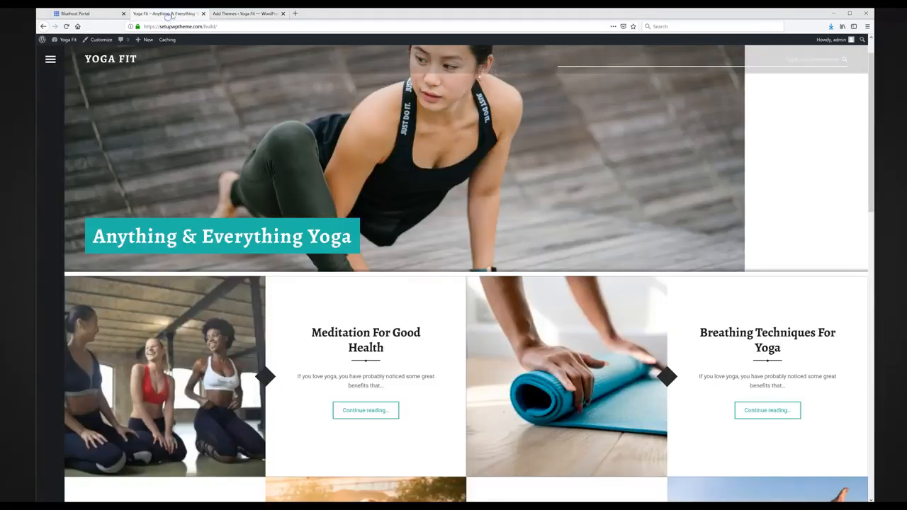
pyautogui.scroll(-5, 369, 273)
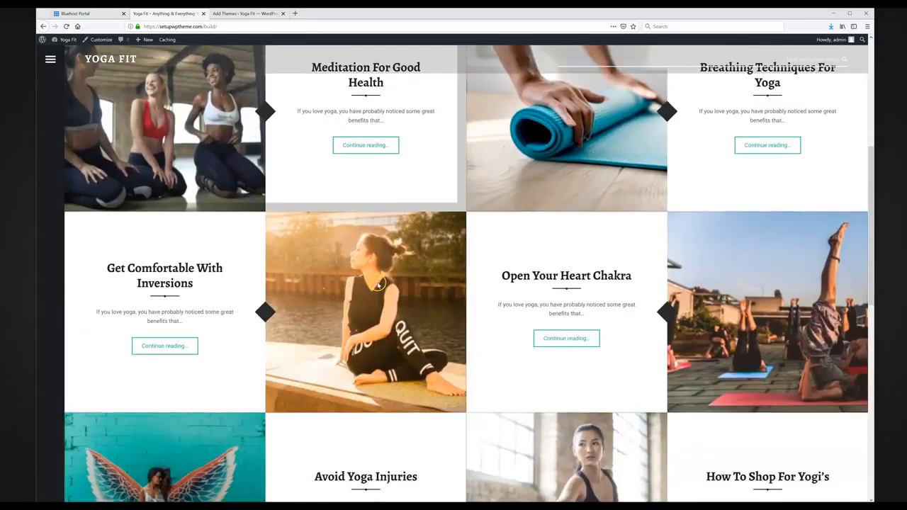
pyautogui.scroll(-3, 378, 285)
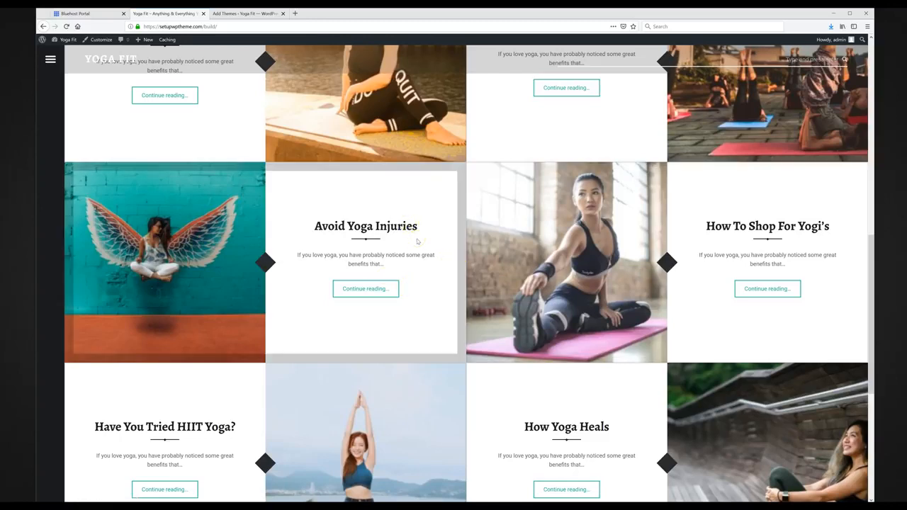
pyautogui.scroll(-3, 418, 241)
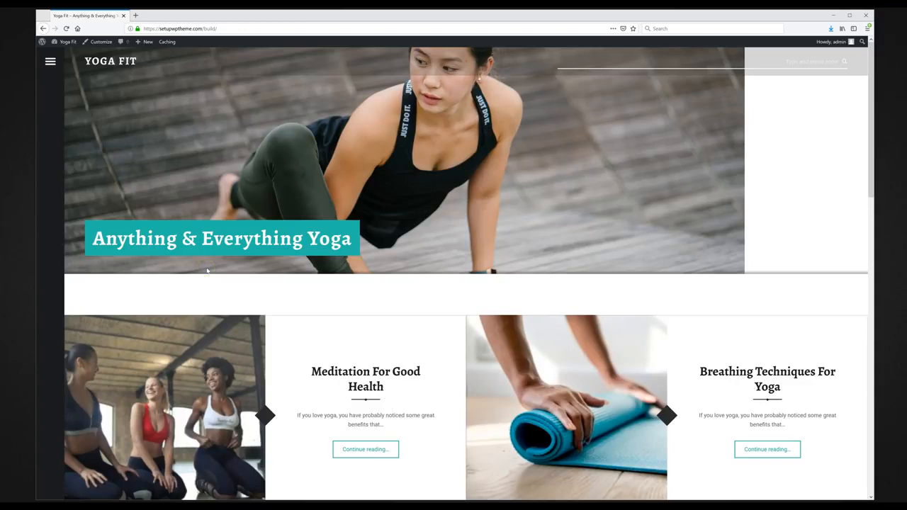
# Step: Load createwpsite.com/promo-codes in a new tab and follow its Bluehost coupon to the $3.95/month hosting page
pyautogui.click(213, 266)
pyautogui.hotkey('ctrl', 't')
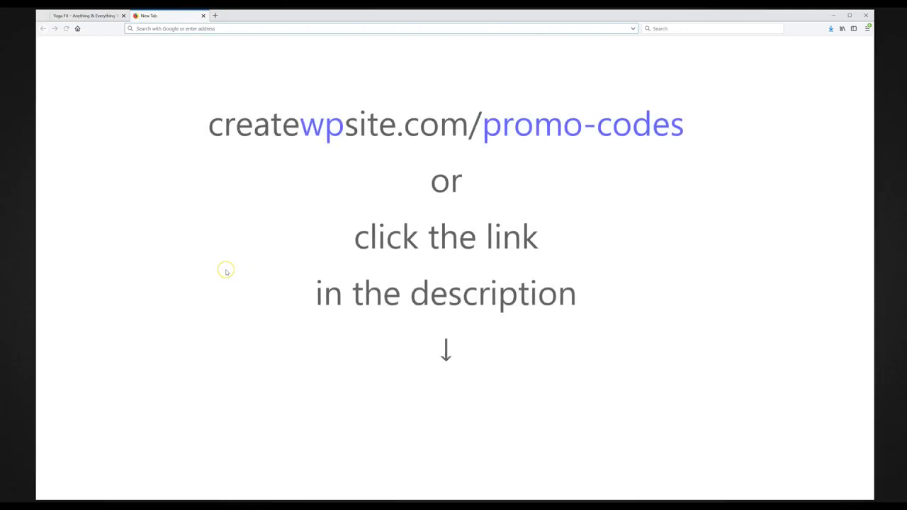
pyautogui.write('createwpsite.com/promo-codes')
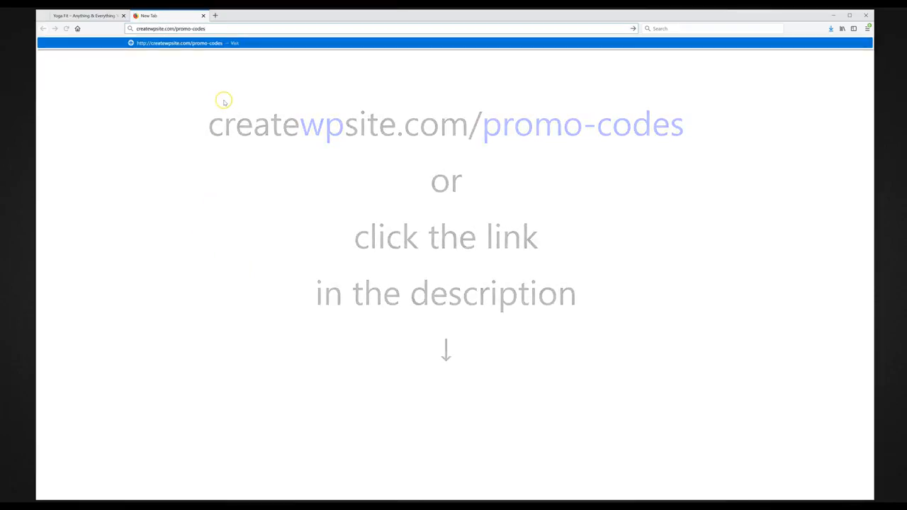
pyautogui.press('Return')
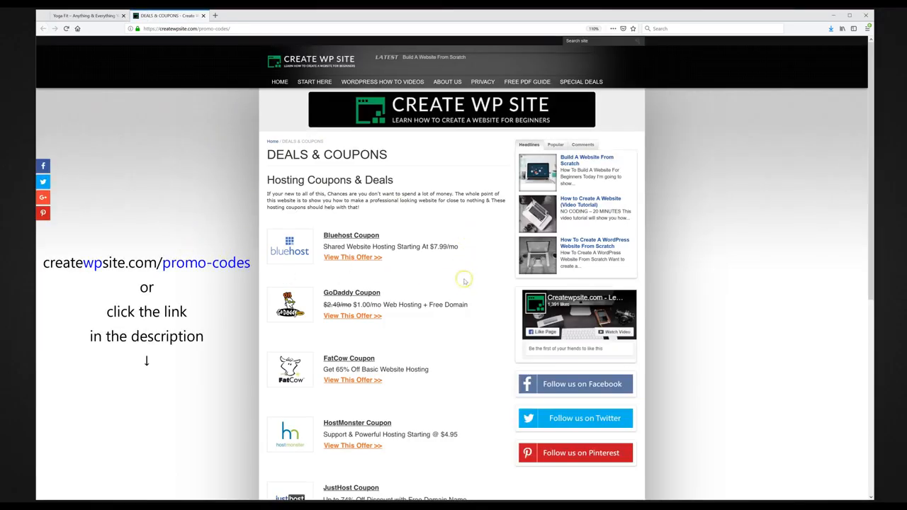
pyautogui.click(354, 234)
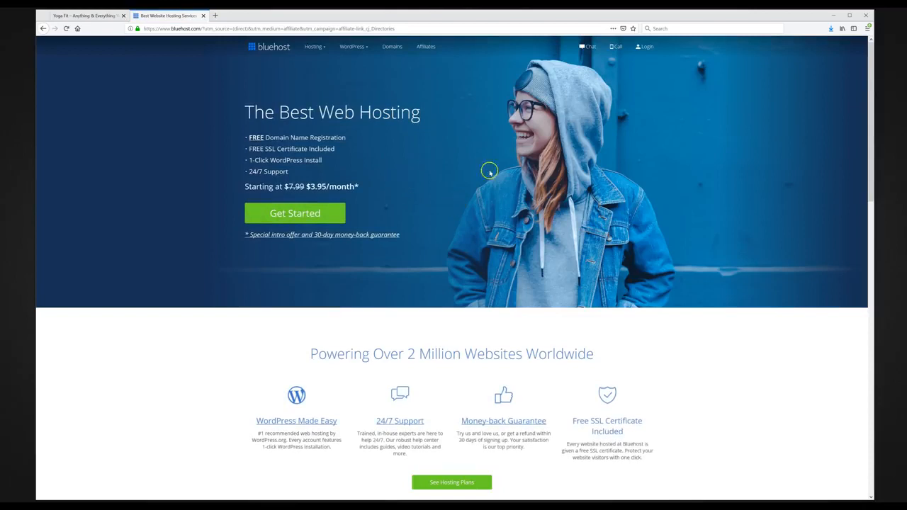
# Step: Start the Bluehost sign-up and enter movementandtraining as the free new domain
pyautogui.click(302, 217)
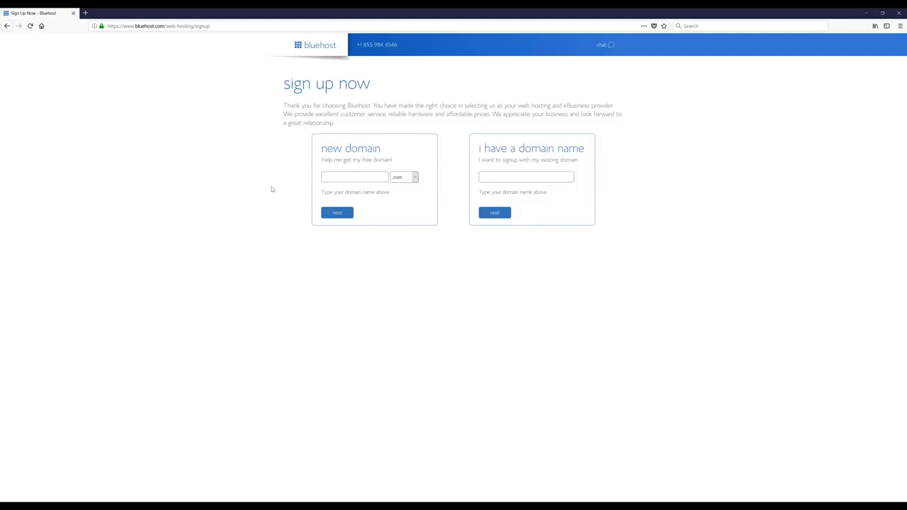
pyautogui.write('movementandtraining')
pyautogui.click(341, 219)
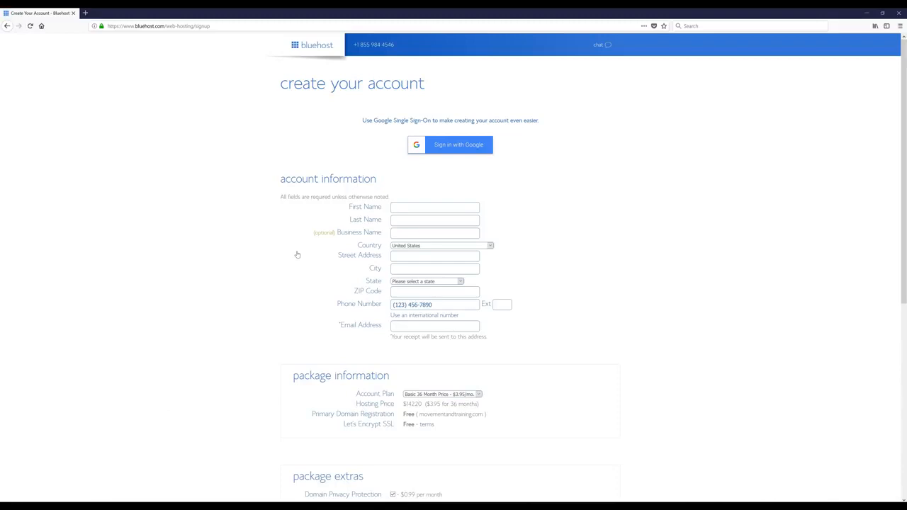
# Step: Turn off Domain Privacy protection and drop the Codeguard Basic extra from the package
pyautogui.scroll(-5, 238, 230)
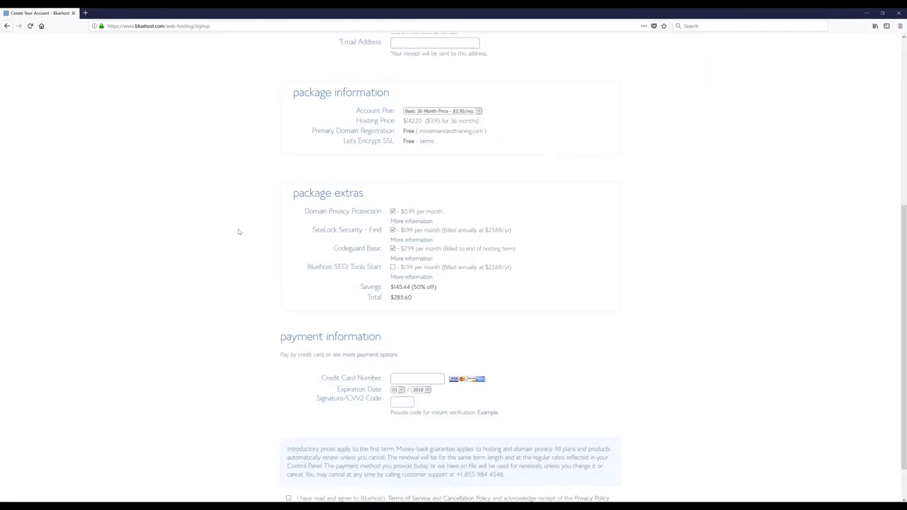
pyautogui.scroll(-1, 238, 230)
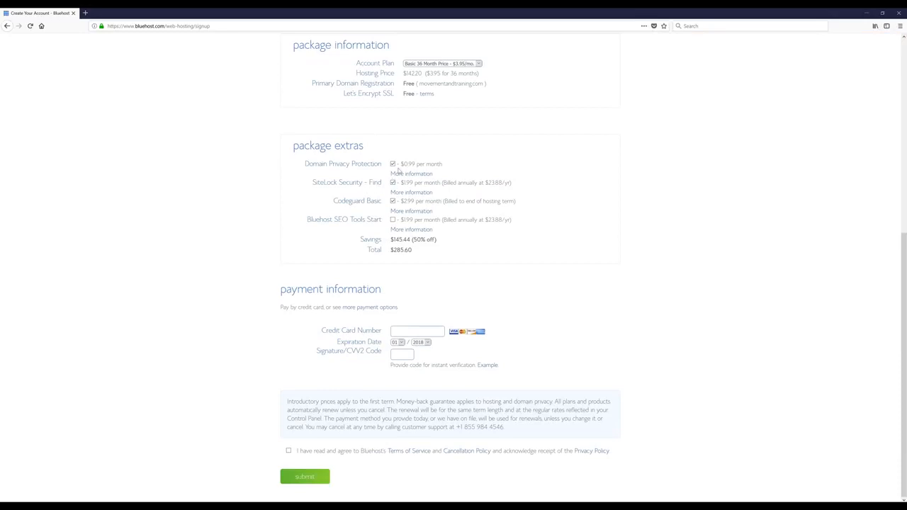
pyautogui.click(394, 163)
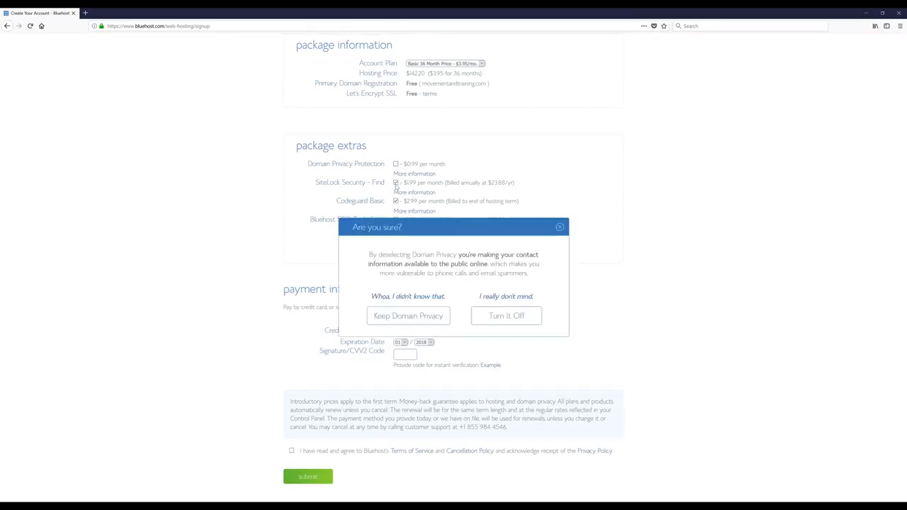
pyautogui.click(500, 318)
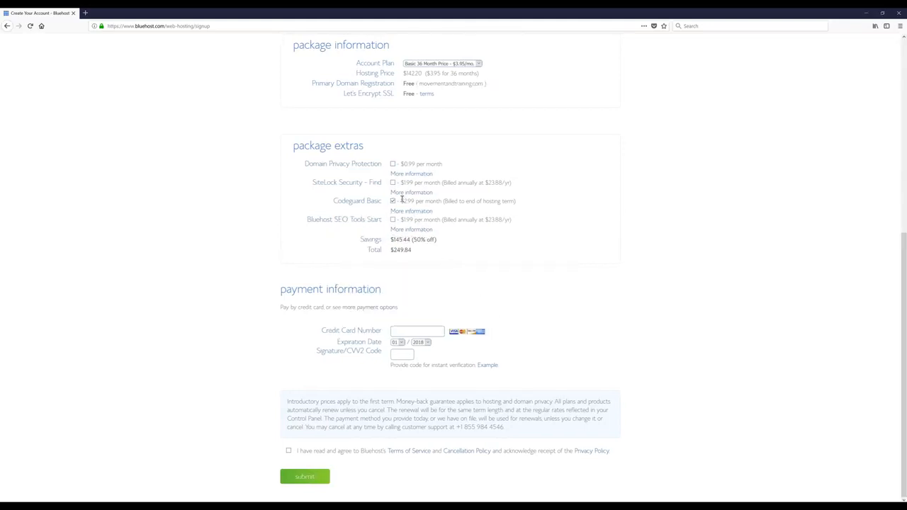
pyautogui.click(393, 202)
# Step: Choose the Basic 12 Month account plan at $5.95/mo, totalling $71.40
pyautogui.scroll(4, 227, 351)
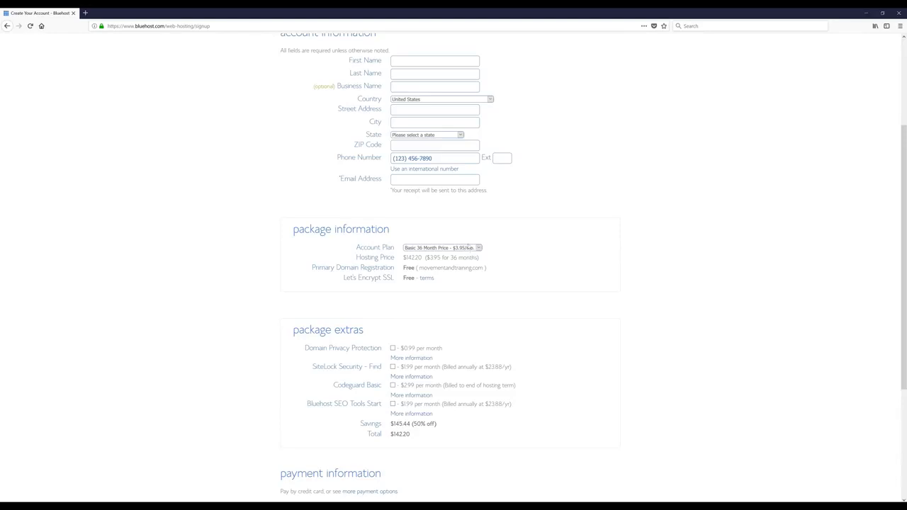
pyautogui.click(473, 248)
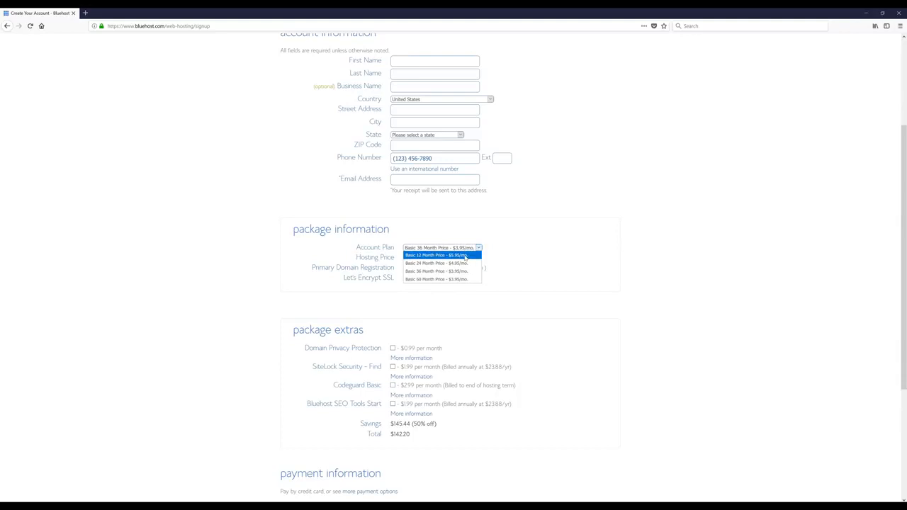
pyautogui.click(465, 256)
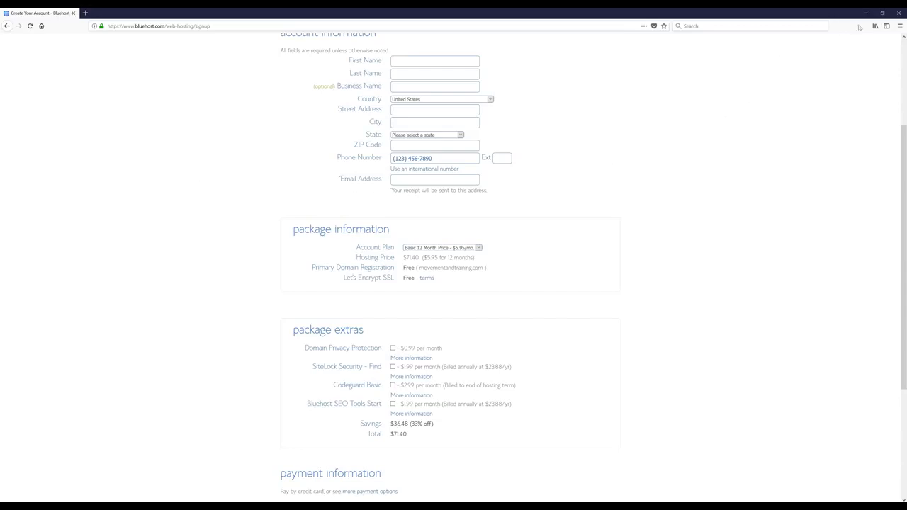
pyautogui.moveTo(905, 13)
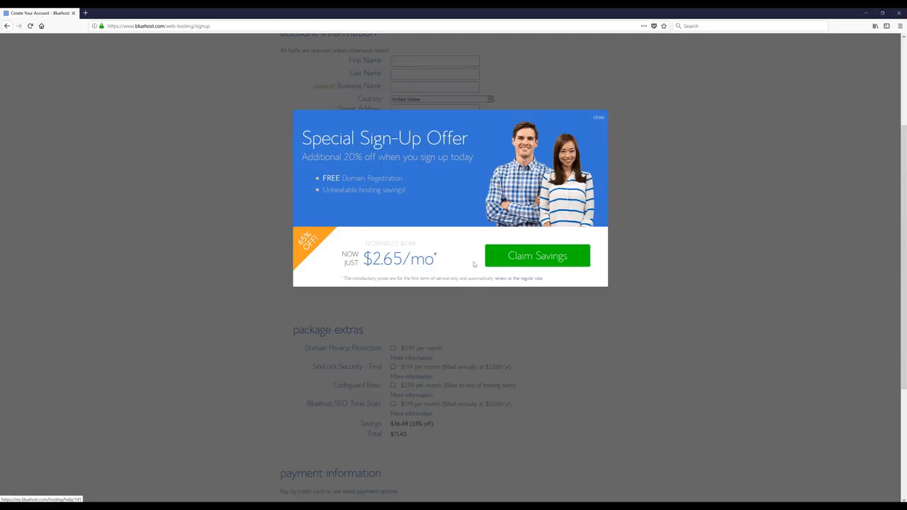
# Step: Claim the special sign-up savings and uncheck Domain Privacy, SiteLock and Codeguard Basic
pyautogui.click(543, 264)
pyautogui.scroll(-2, 576, 282)
pyautogui.scroll(-4, 576, 281)
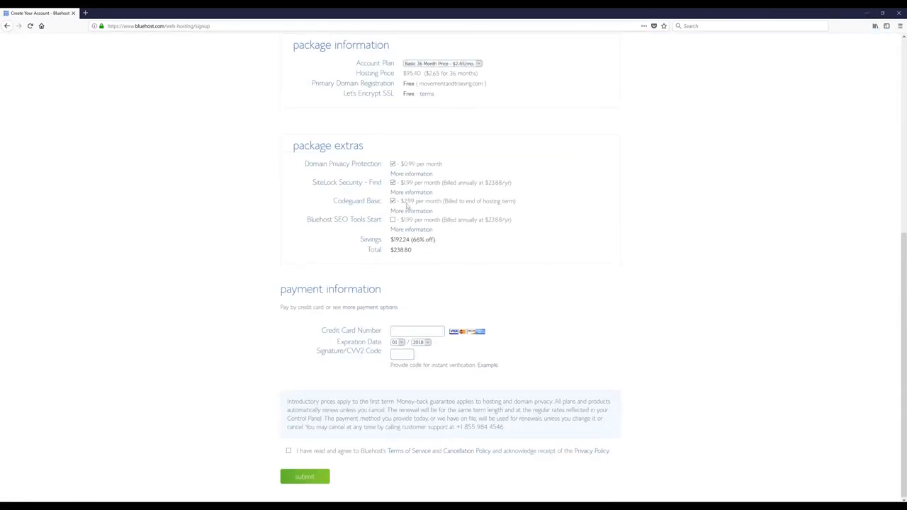
pyautogui.click(393, 164)
pyautogui.click(393, 183)
pyautogui.click(393, 202)
# Step: Set the account plan to Basic 12 Month at $4.95/mo for a $59.40 total
pyautogui.scroll(1, 534, 212)
pyautogui.scroll(2, 534, 212)
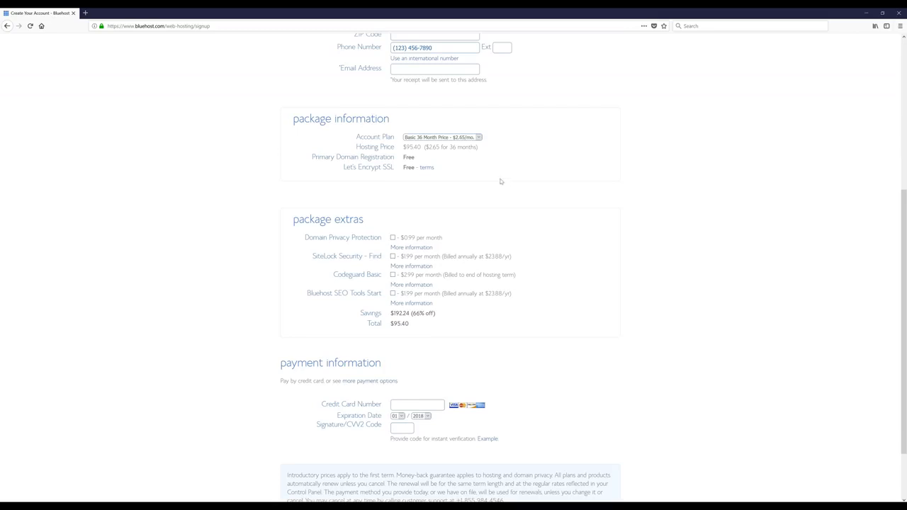
pyautogui.click(456, 137)
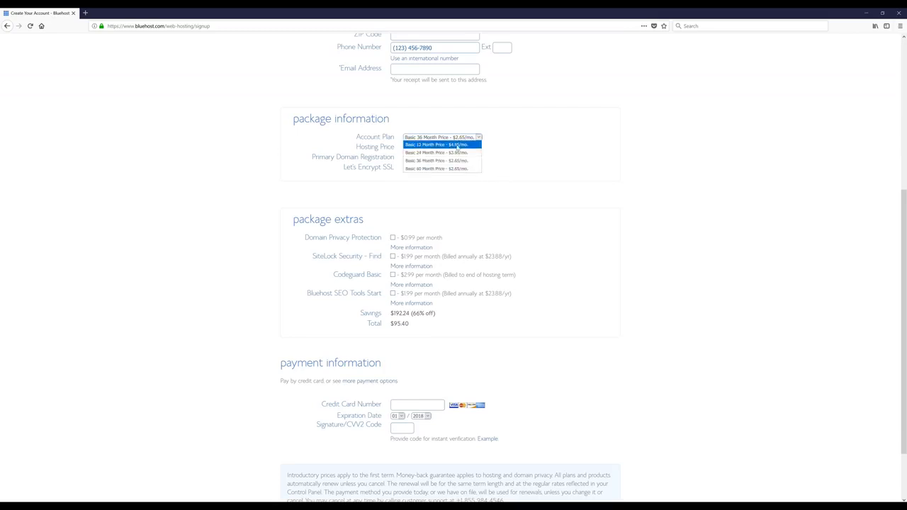
pyautogui.click(456, 145)
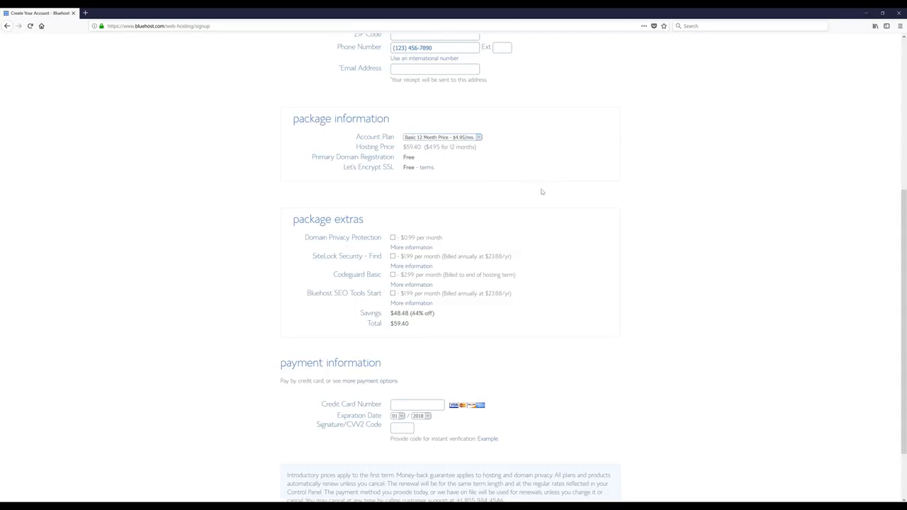
pyautogui.scroll(-1, 542, 191)
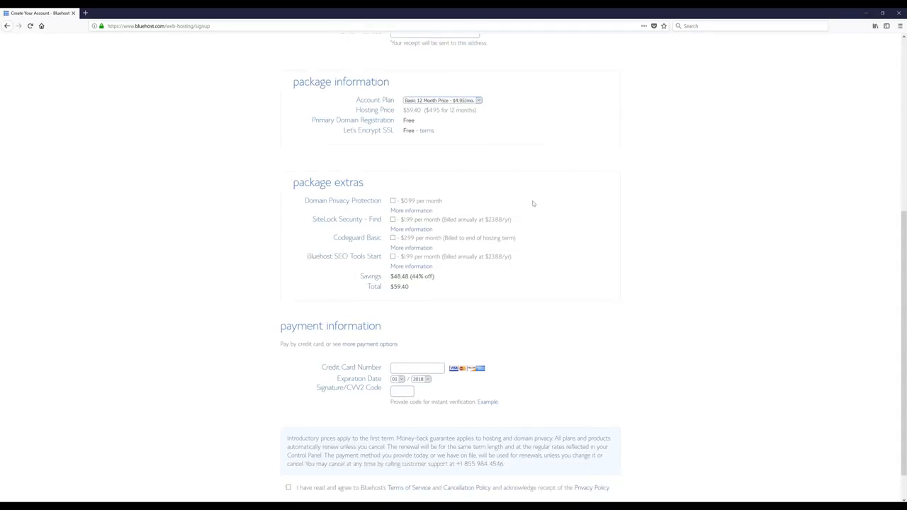
pyautogui.scroll(6, 531, 227)
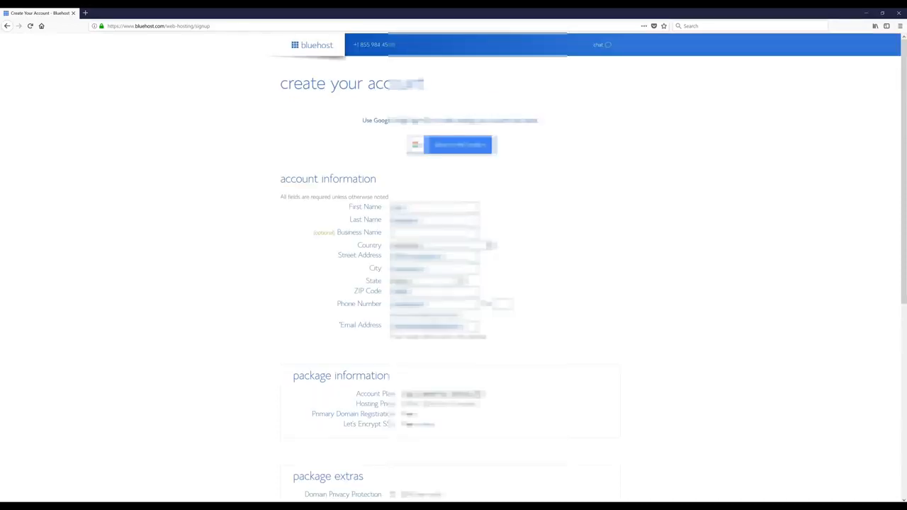
# Step: Submit the movementandtraining.com hosting order for $59.40 from the bottom of the payment form
pyautogui.scroll(-5, 454, 284)
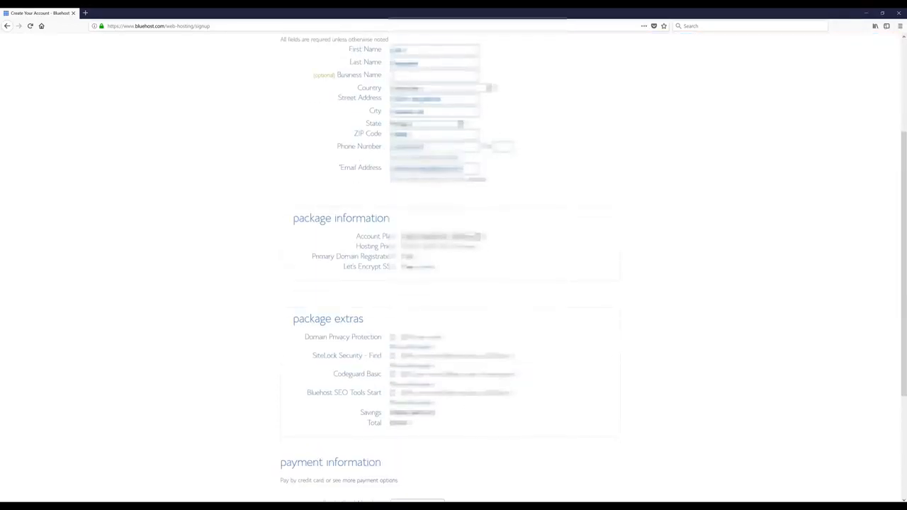
pyautogui.scroll(-1, 453, 283)
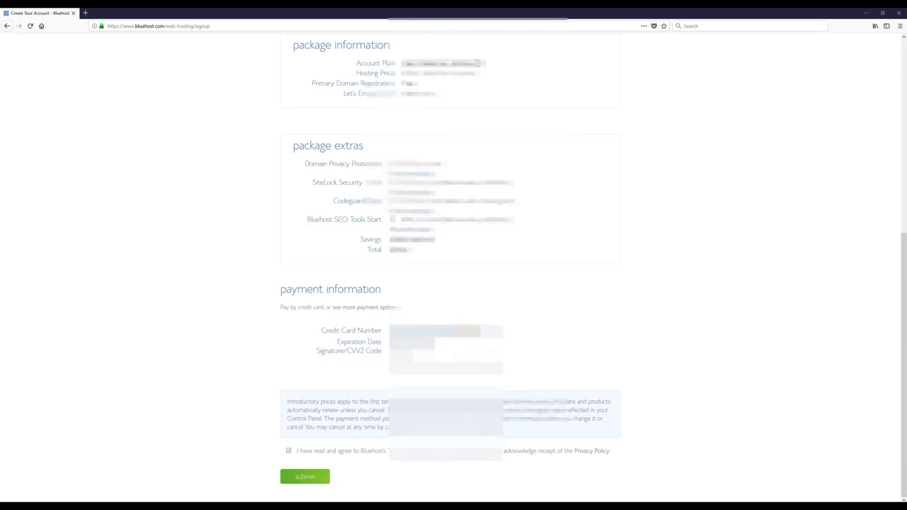
pyautogui.click(305, 477)
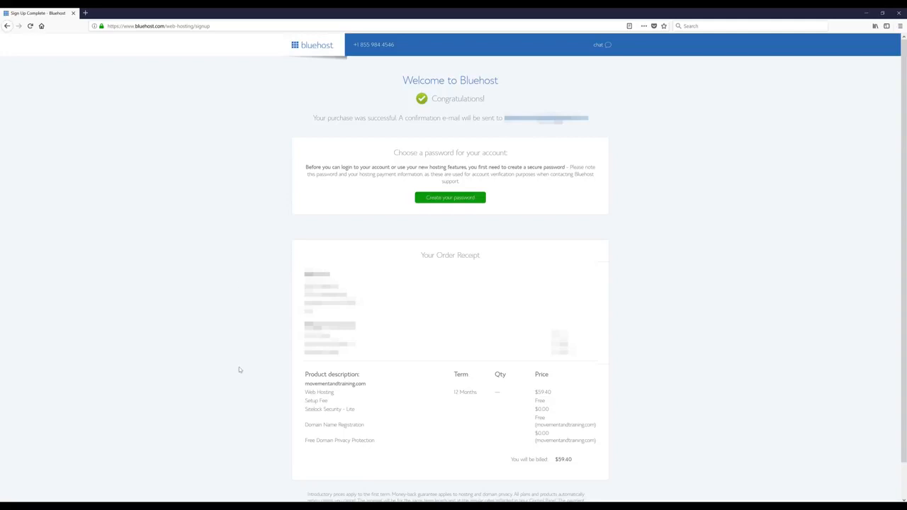
# Step: Open Bluehost's WHOIS Verification email in Gmail and verify the contact address for movementandtraining.com
pyautogui.click(86, 14)
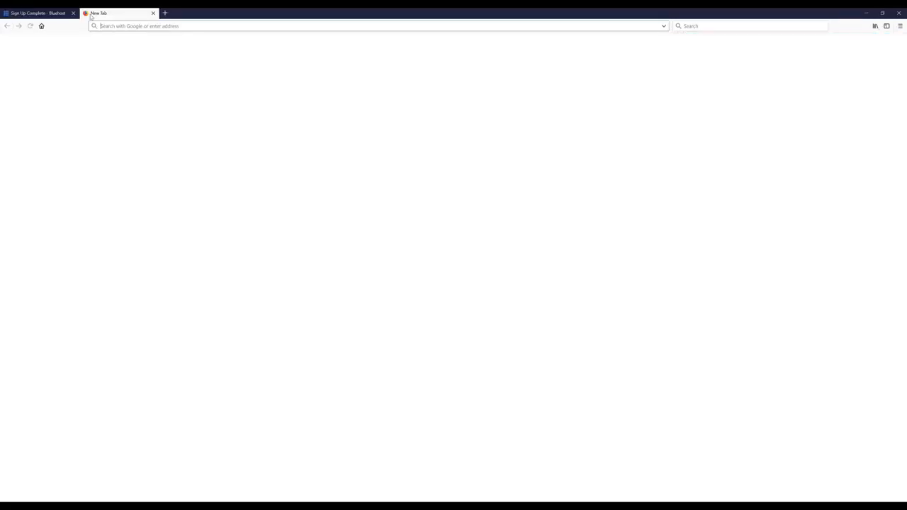
pyautogui.write('gmail.com')
pyautogui.press('Return')
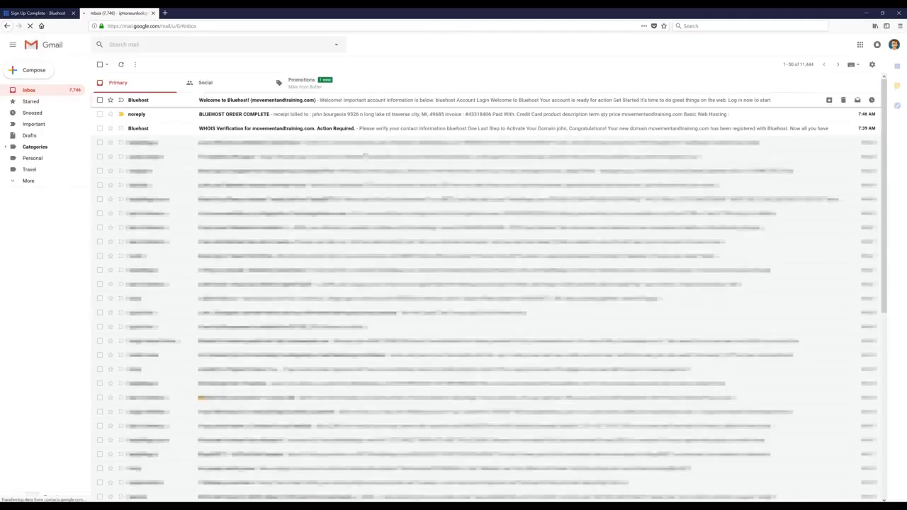
pyautogui.click(263, 128)
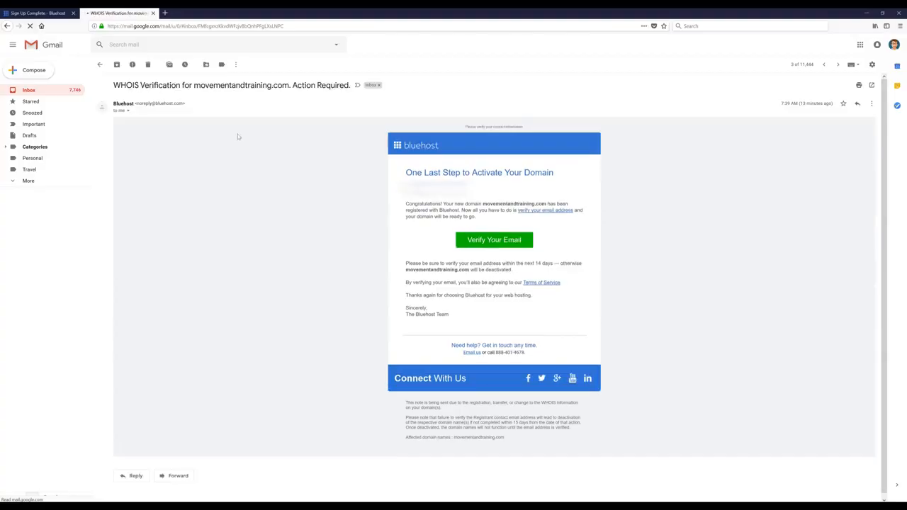
pyautogui.click(480, 245)
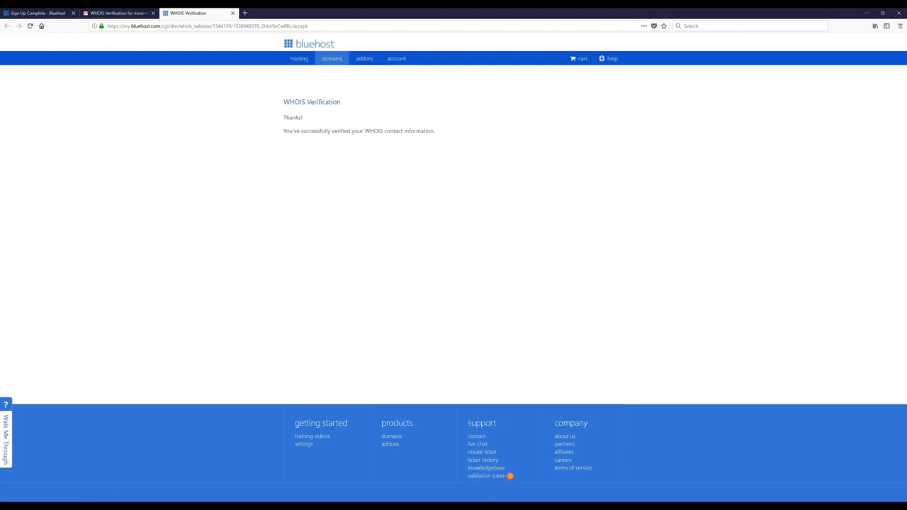
# Step: Back on the sign-up confirmation tab, enter the new account password in both password fields
pyautogui.click(56, 13)
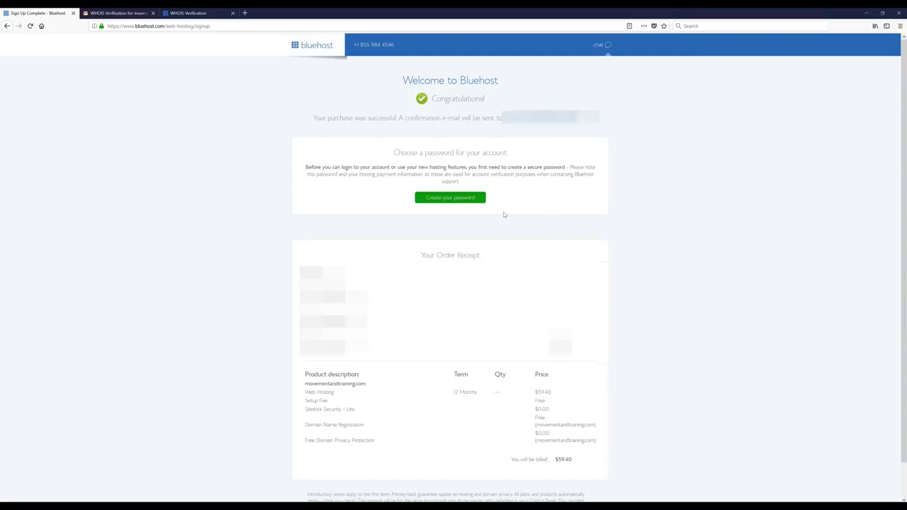
pyautogui.click(451, 199)
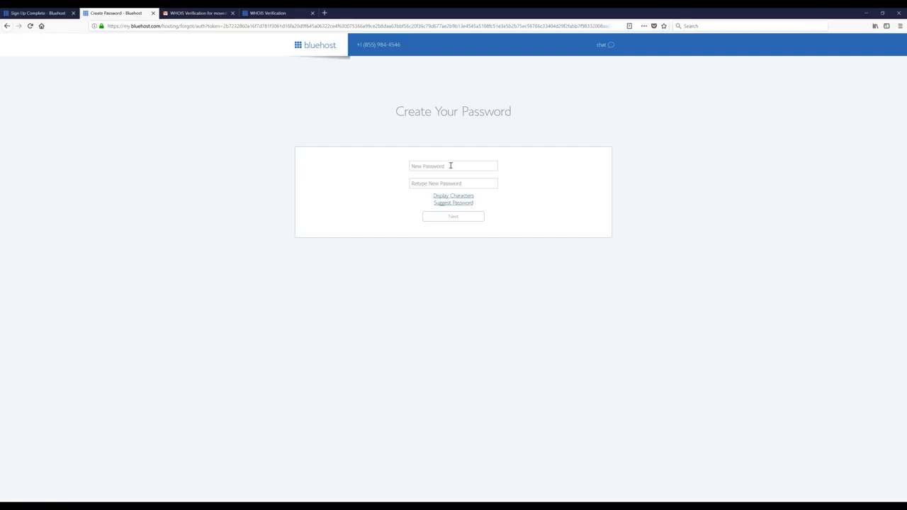
pyautogui.click(450, 166)
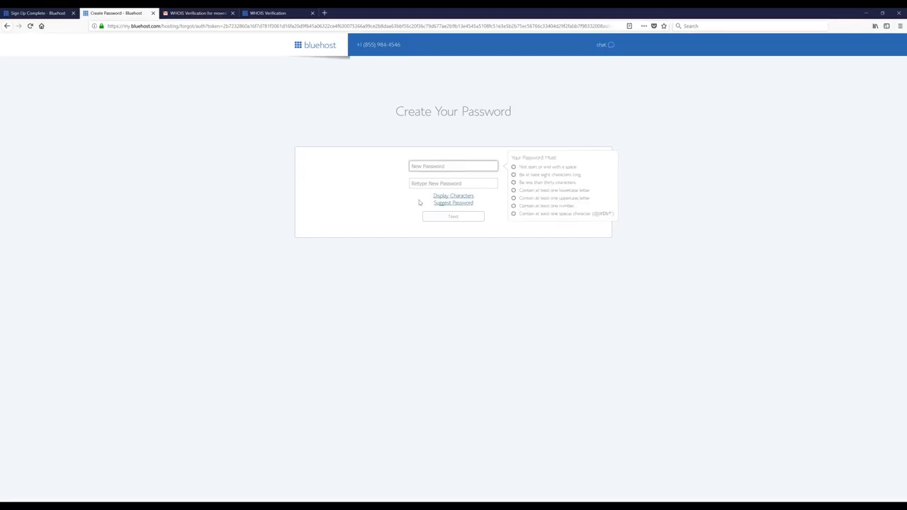
pyautogui.hotkey('ctrl', 'v')
pyautogui.click(475, 183)
pyautogui.hotkey('ctrl', 'v')
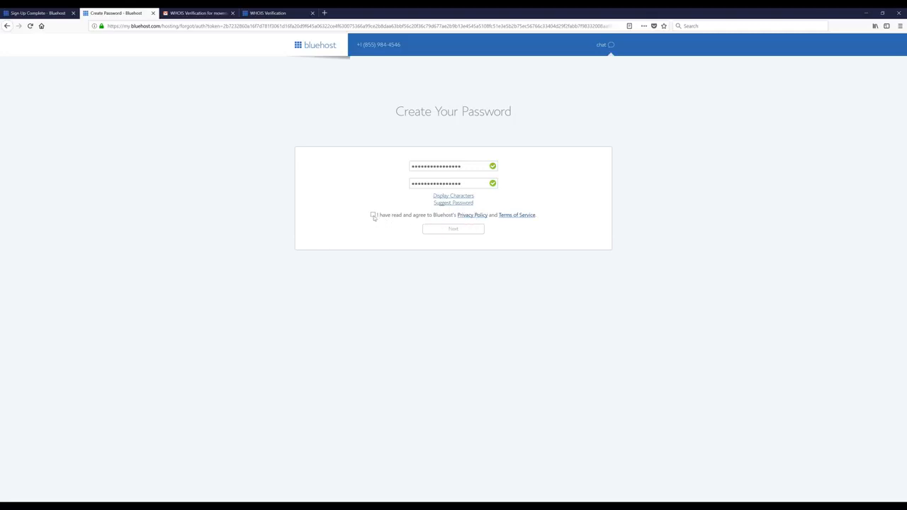
# Step: Accept the privacy policy and terms, submit the password, and log in to the hosting account
pyautogui.click(373, 215)
pyautogui.click(459, 232)
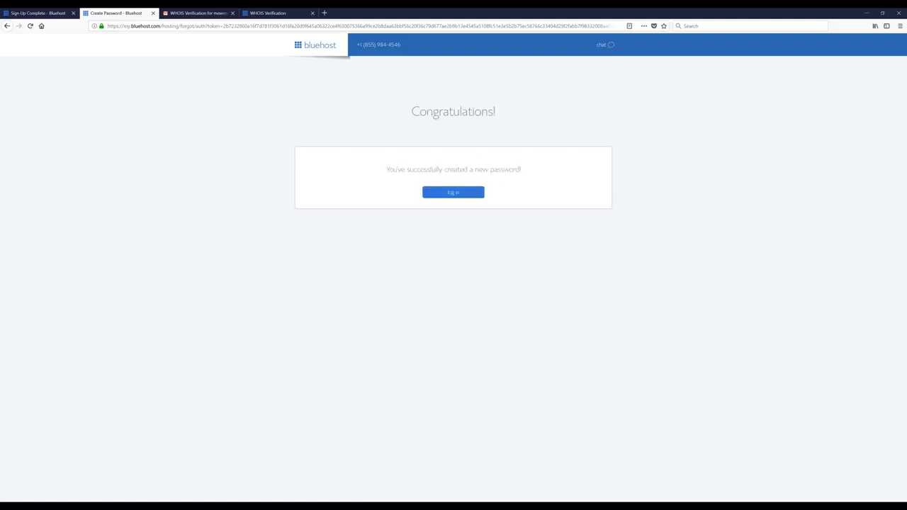
pyautogui.click(452, 194)
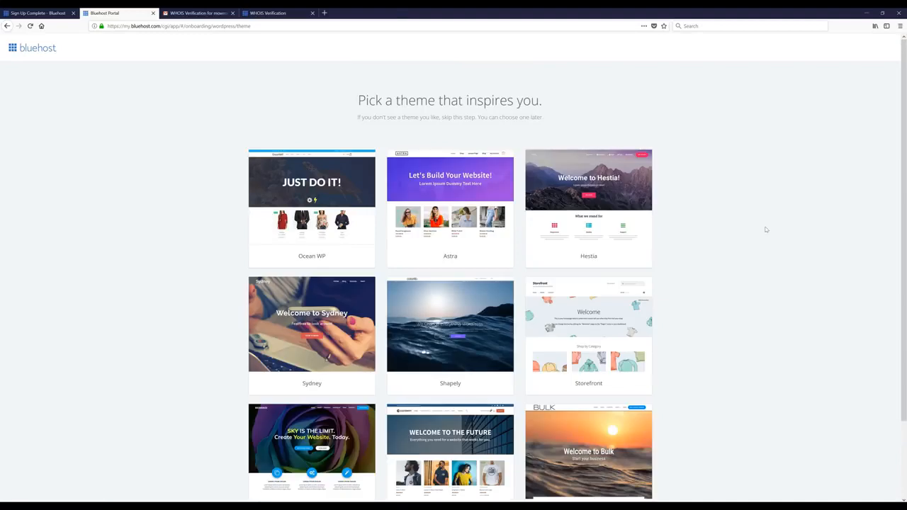
# Step: Skip the theme choice and go to the Bluehost account home for movementandtraining.com
pyautogui.scroll(-3, 741, 250)
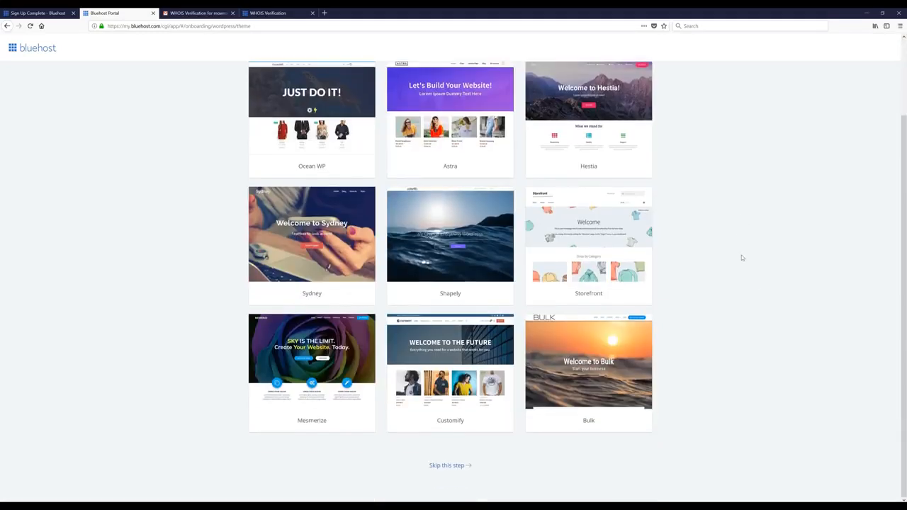
pyautogui.click(454, 466)
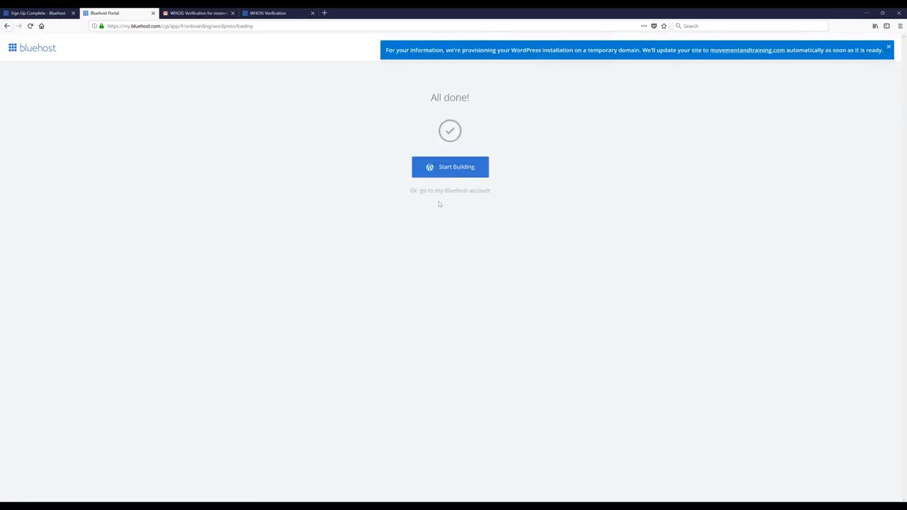
pyautogui.click(452, 191)
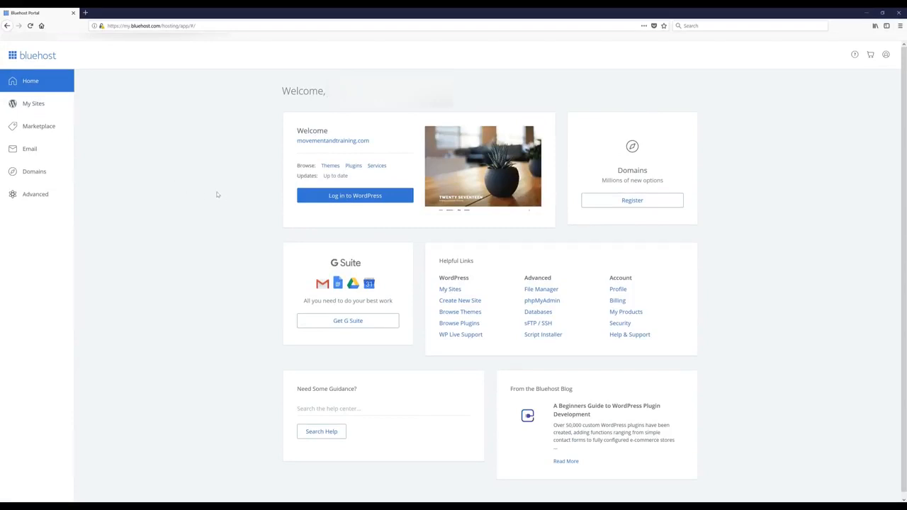
# Step: Use Bluehost's 'Log in to WordPress' button to open the new site's WordPress Dashboard
pyautogui.click(346, 202)
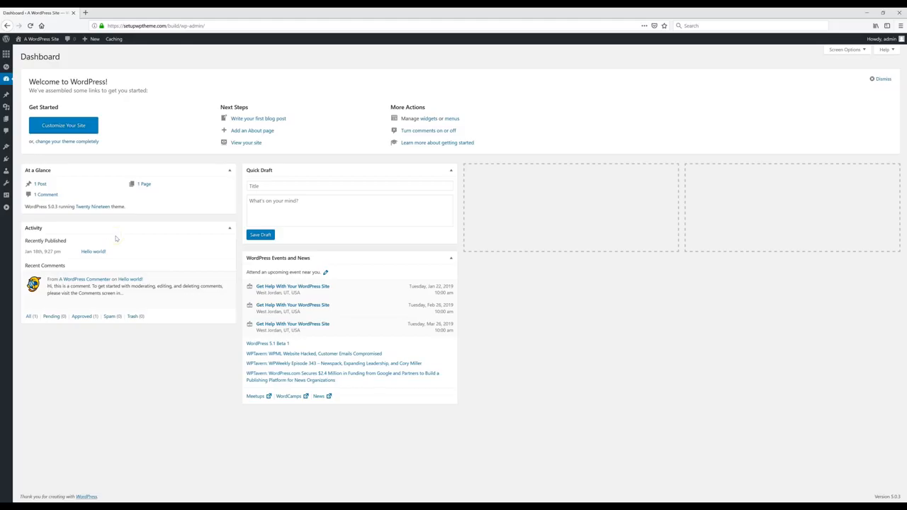
# Step: Go to Appearance > Themes > Add New and browse the Popular and Latest themes
pyautogui.moveTo(6, 148)
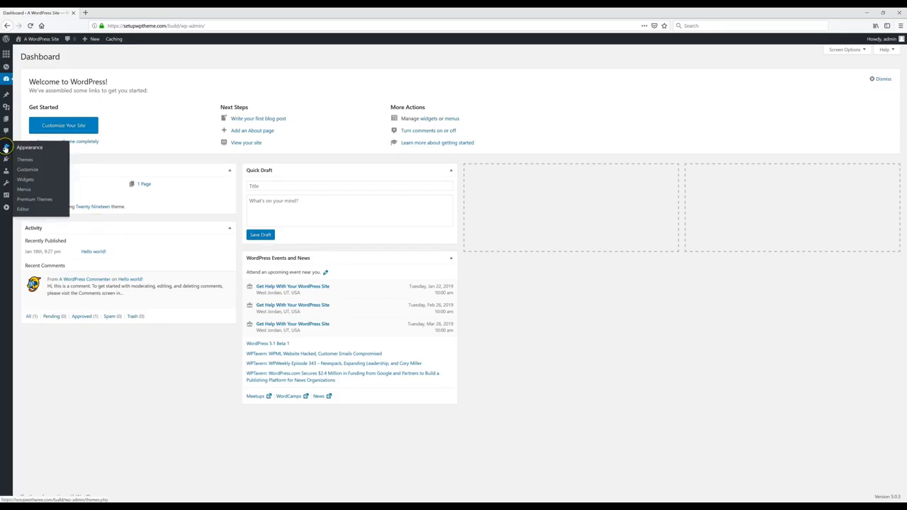
pyautogui.click(28, 162)
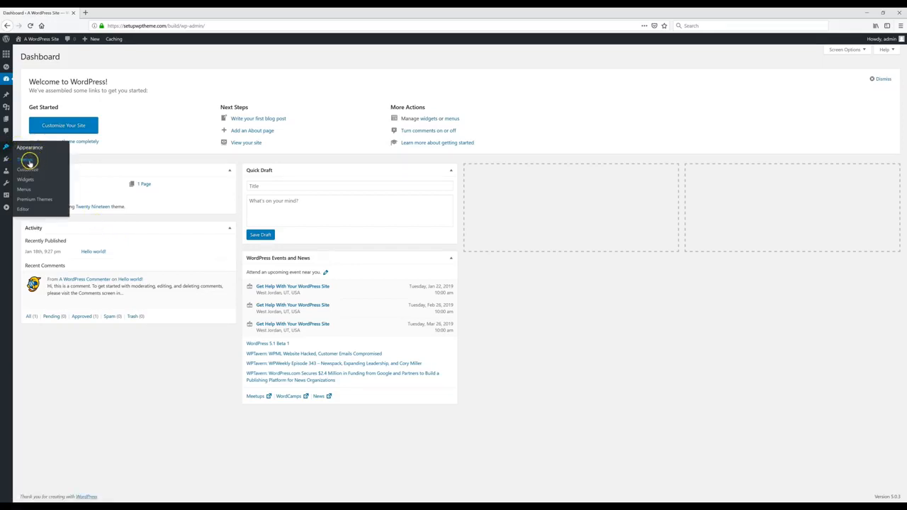
pyautogui.click(29, 161)
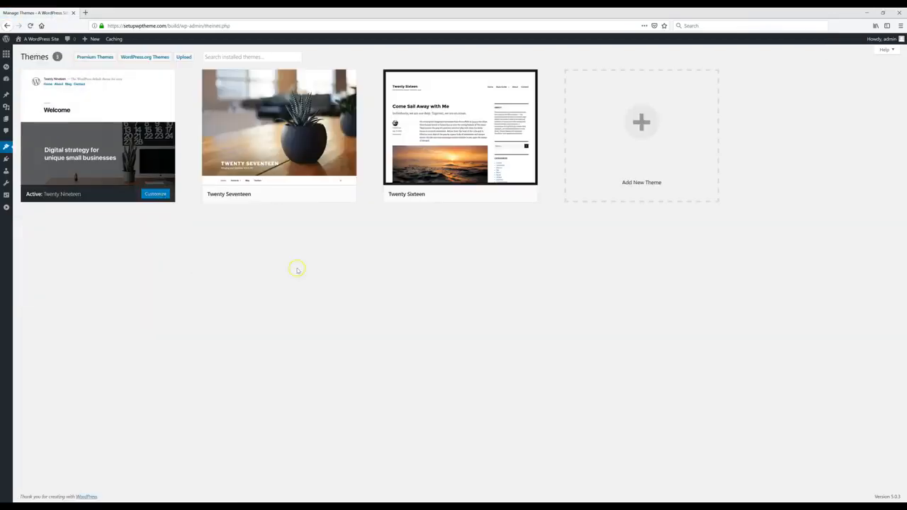
pyautogui.click(639, 143)
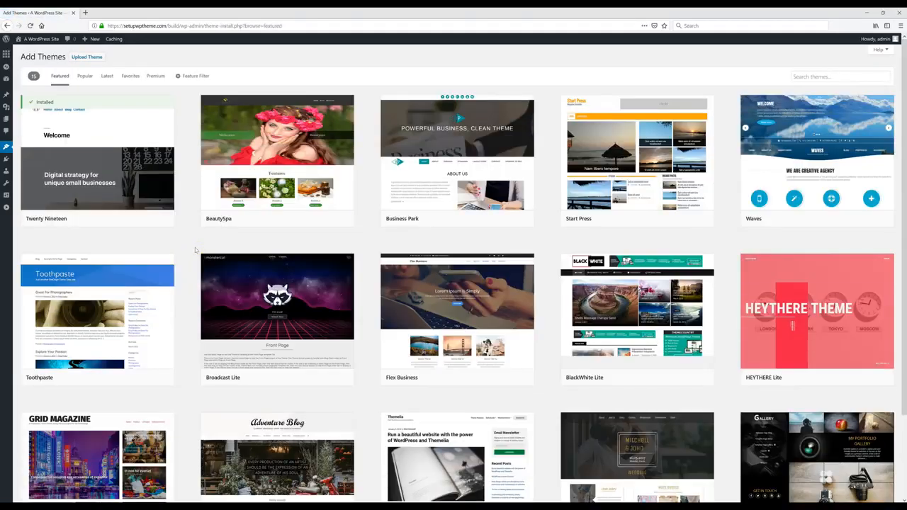
pyautogui.click(85, 76)
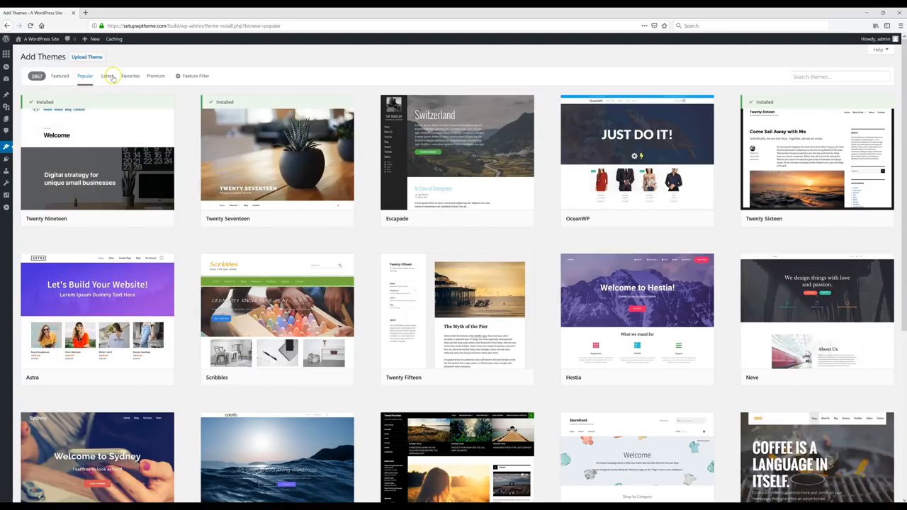
pyautogui.click(109, 76)
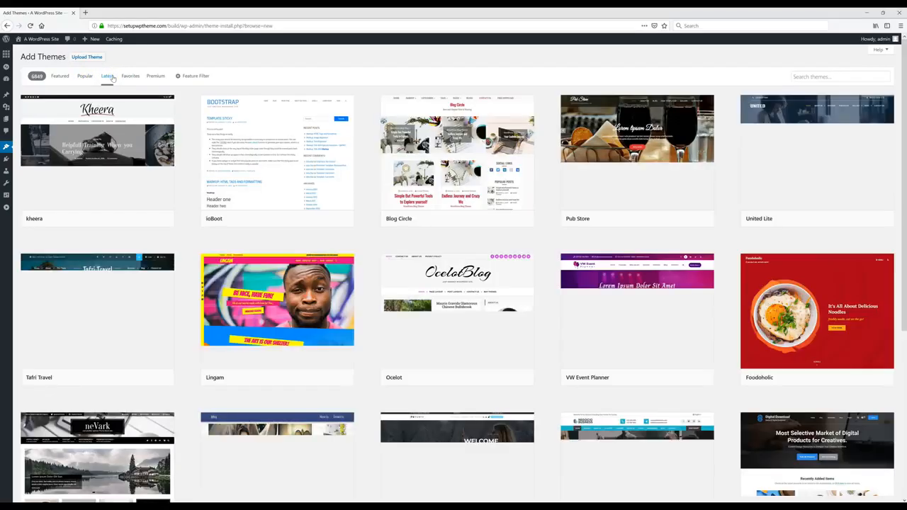
pyautogui.click(675, 220)
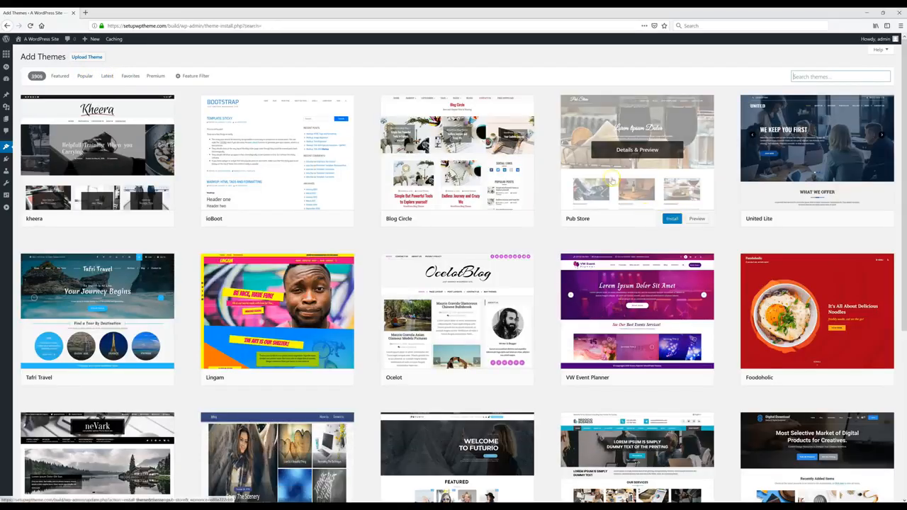
# Step: Search the theme directory for 'Receptar', install it and activate it
pyautogui.click(813, 77)
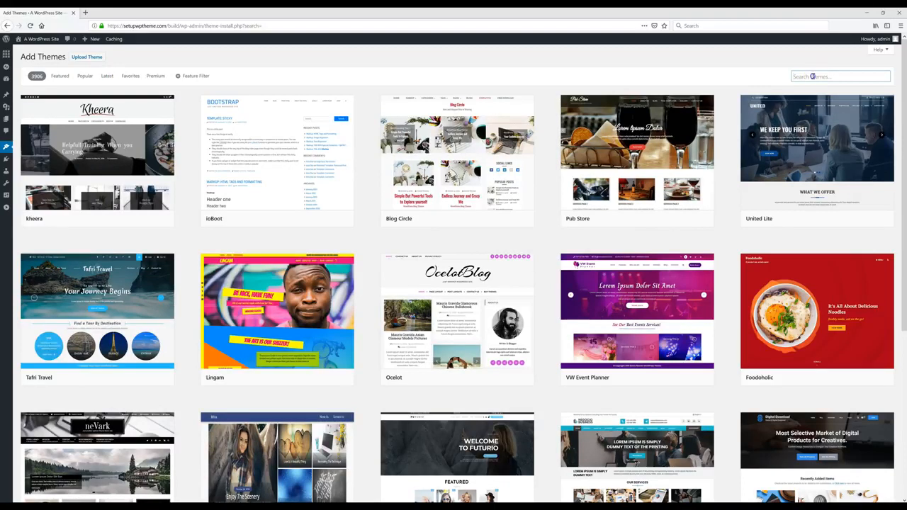
pyautogui.write('Receptar')
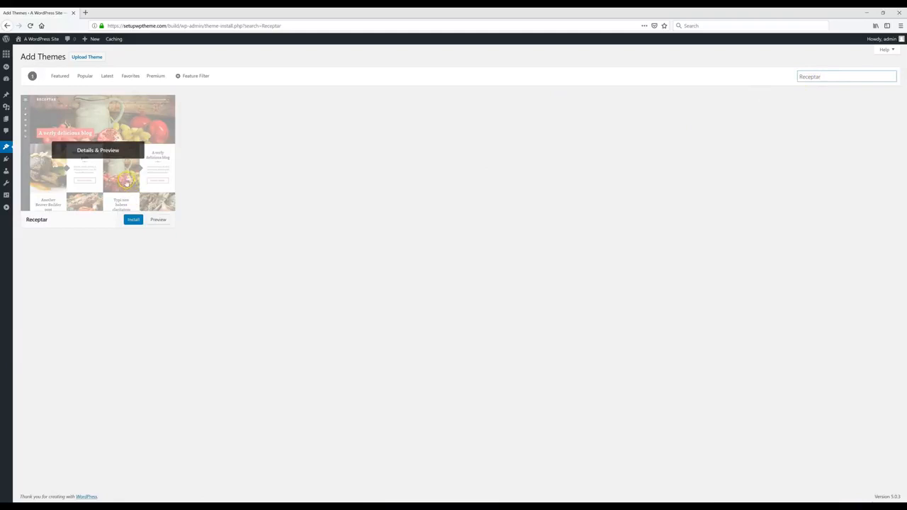
pyautogui.click(133, 221)
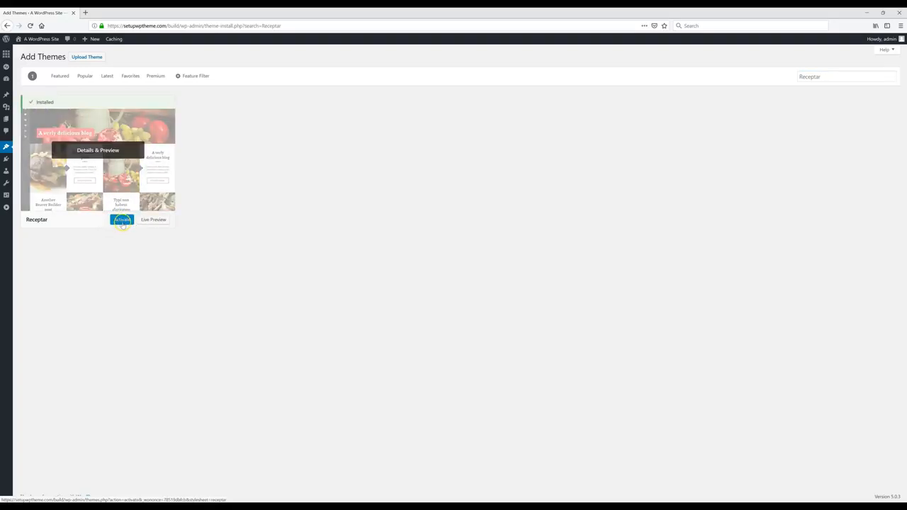
pyautogui.click(122, 223)
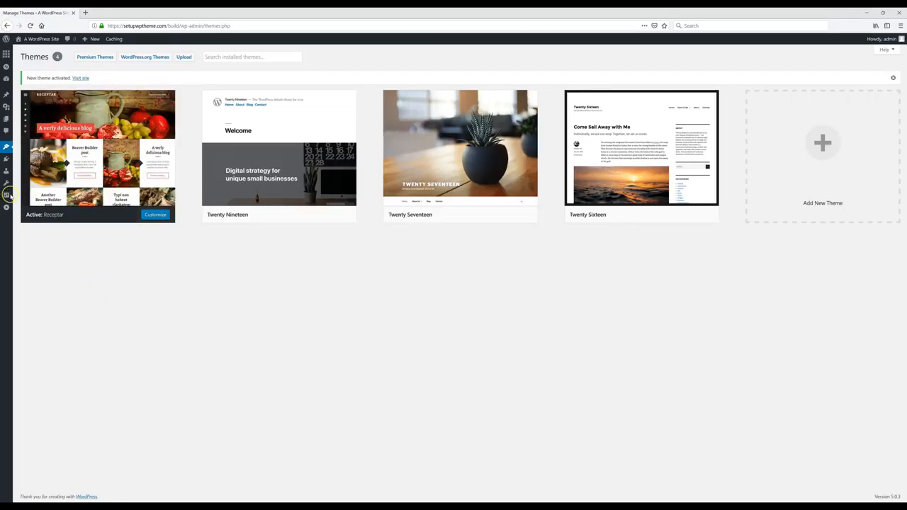
# Step: In Settings > General, change the Site Title to 'Yoga Fit'
pyautogui.moveTo(7, 197)
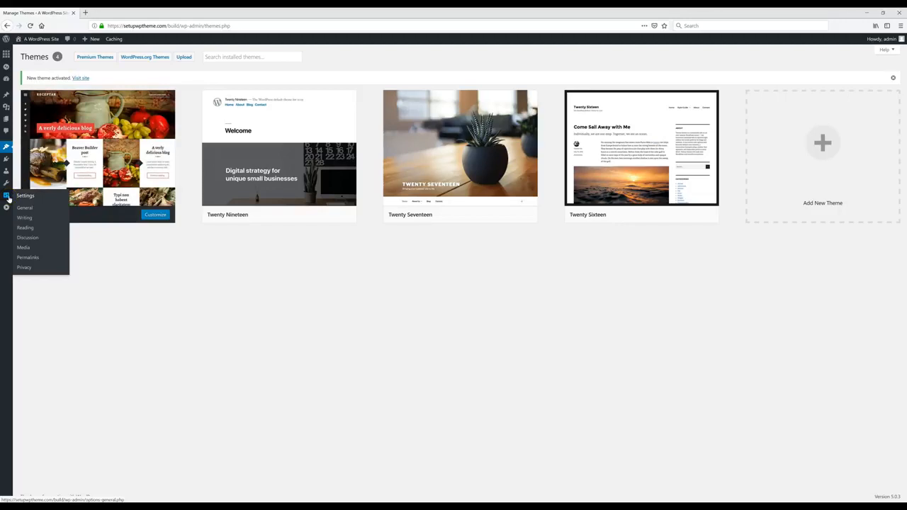
pyautogui.click(28, 209)
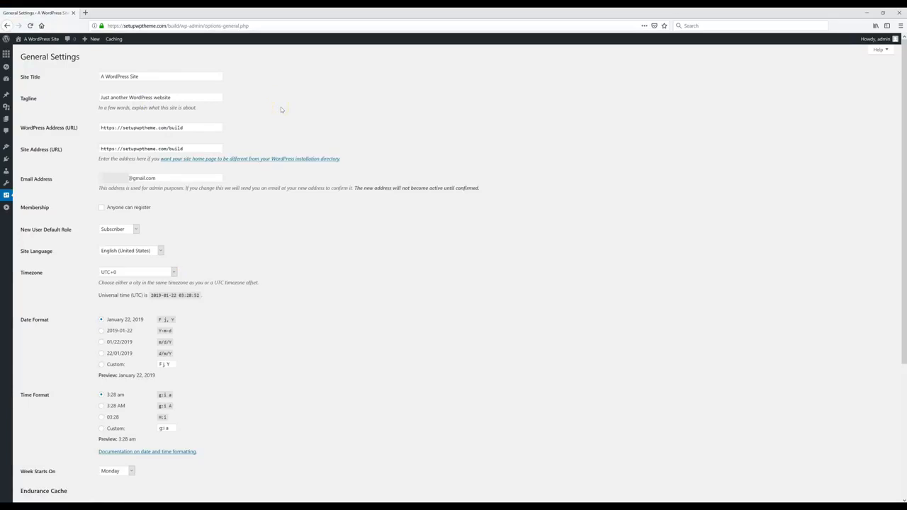
pyautogui.click(179, 77)
pyautogui.hotkey('ctrl', 'a')
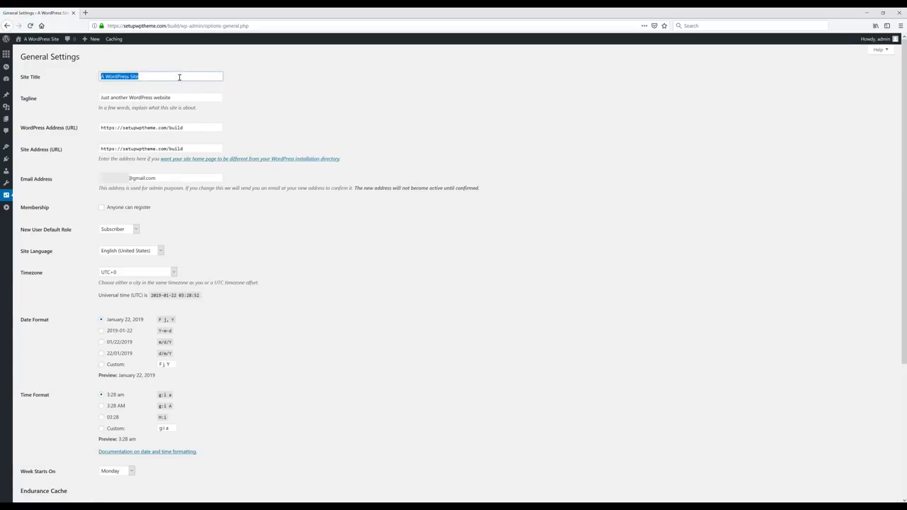
pyautogui.write('Yoga')
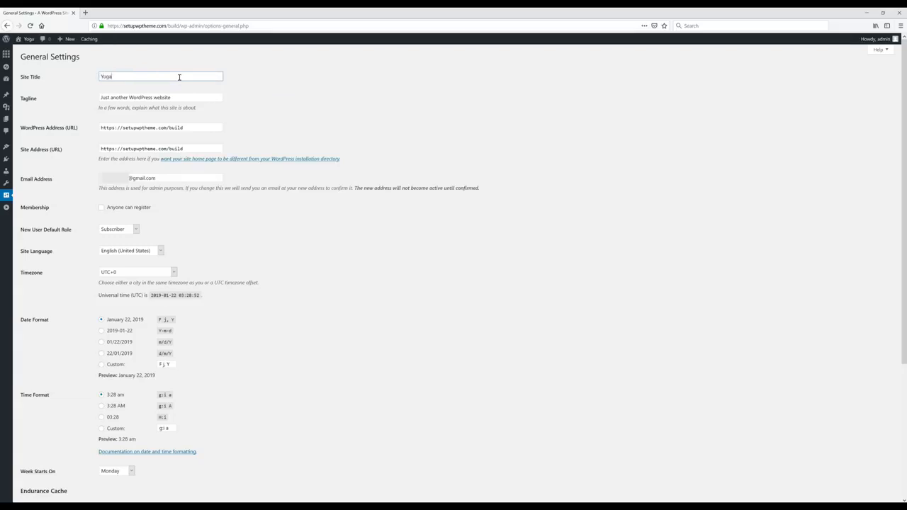
pyautogui.write(' Fit')
pyautogui.press('Return')
# Step: Replace the tagline with 'Anything & Everything Yoga', save, and view the front page
pyautogui.tripleClick(181, 96)
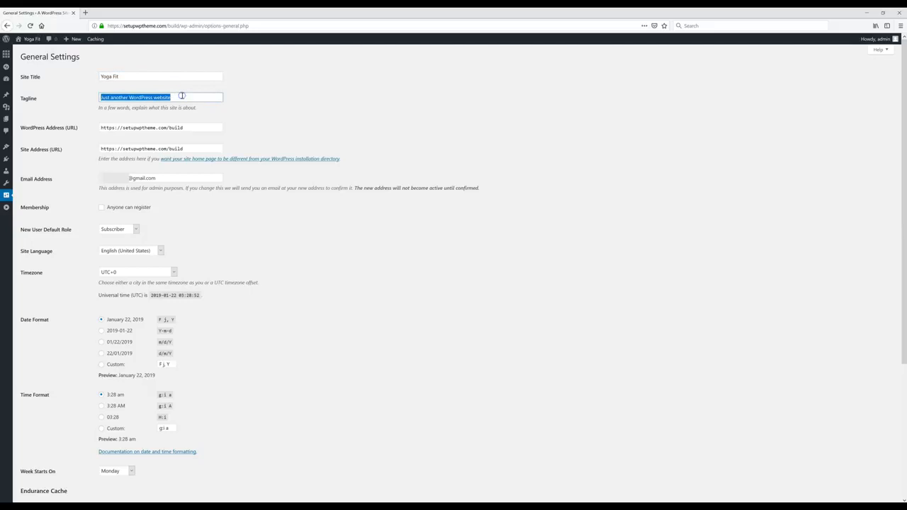
pyautogui.hotkey('ctrl', 'v')
pyautogui.scroll(-3, 310, 277)
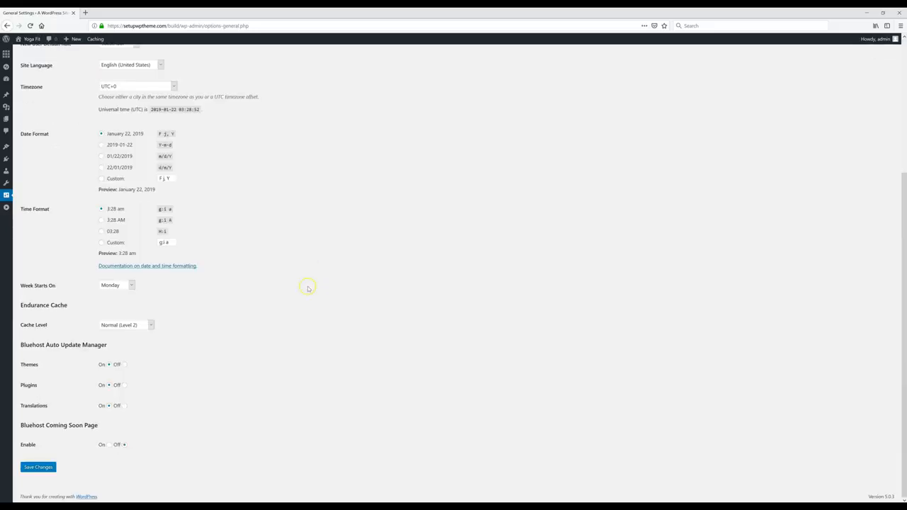
pyautogui.click(42, 468)
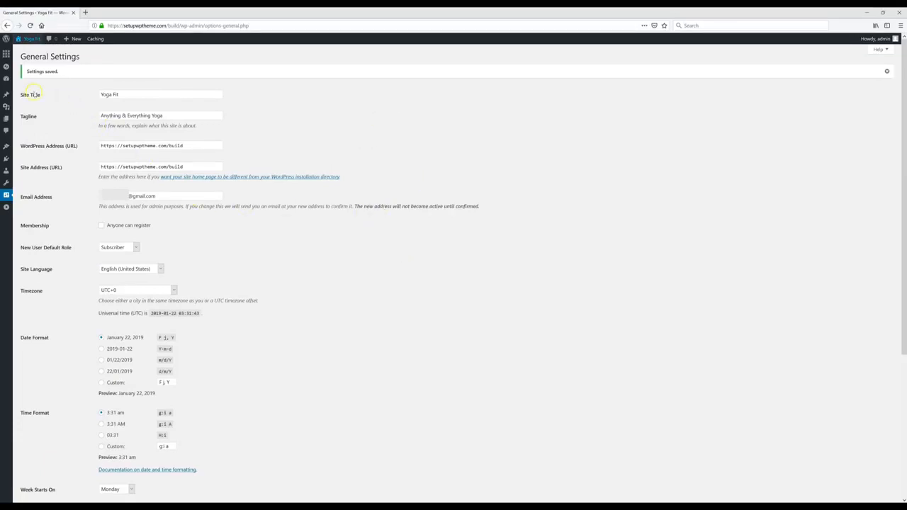
pyautogui.click(31, 39)
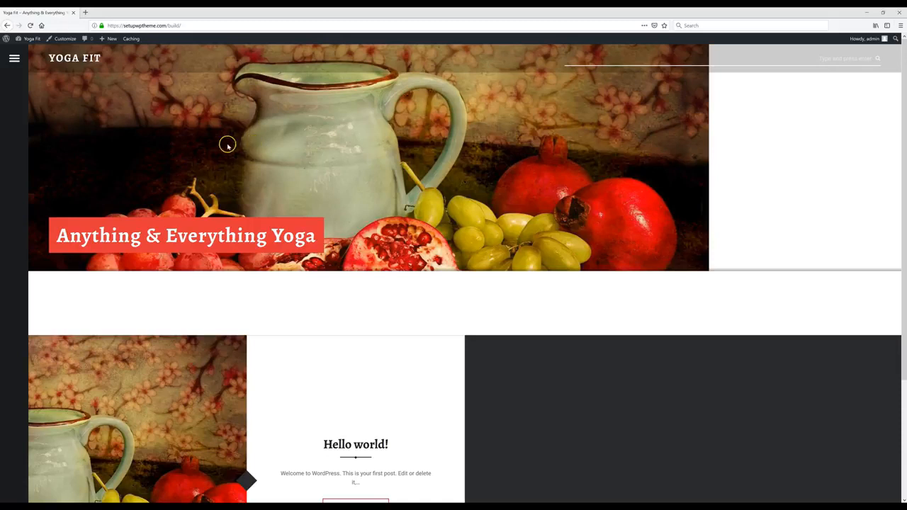
# Step: Open the Customizer from the admin bar and go to its Header Image section
pyautogui.click(63, 41)
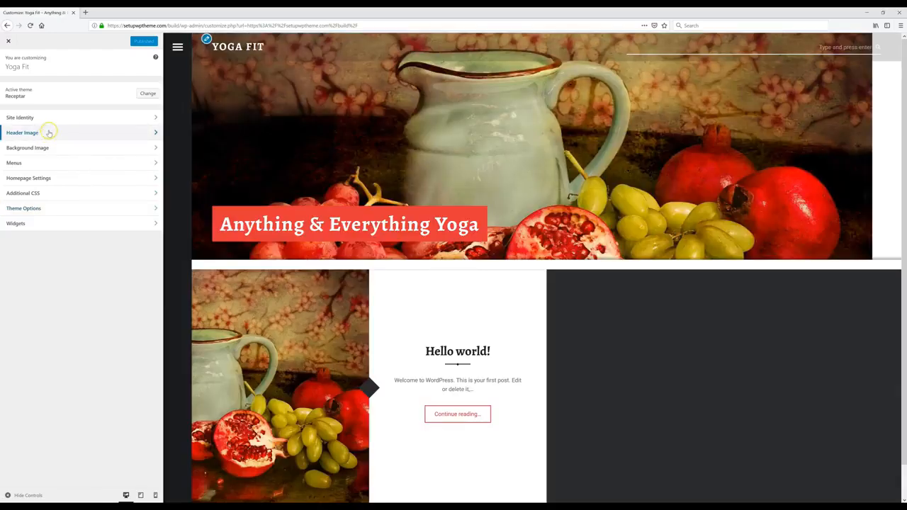
pyautogui.click(48, 133)
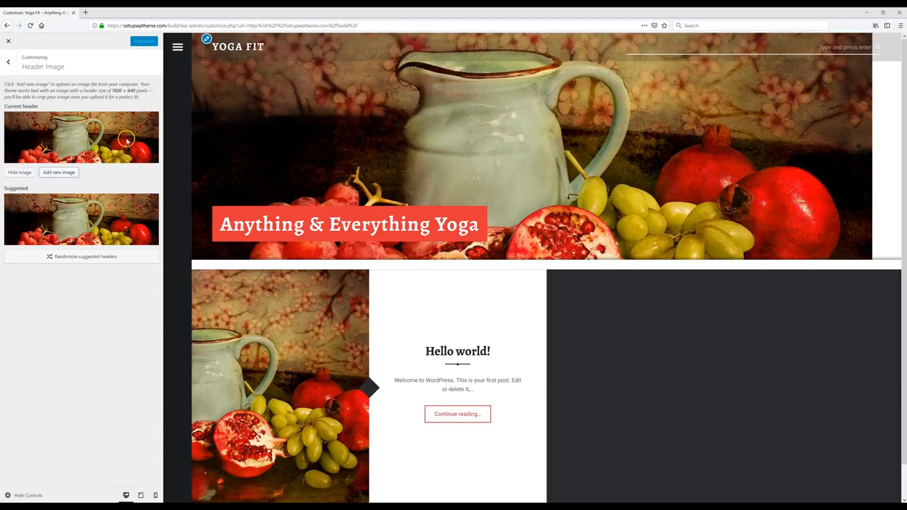
# Step: Upload the yoga-pose photo from the desktop, crop it around the woman, and publish it
pyautogui.click(60, 174)
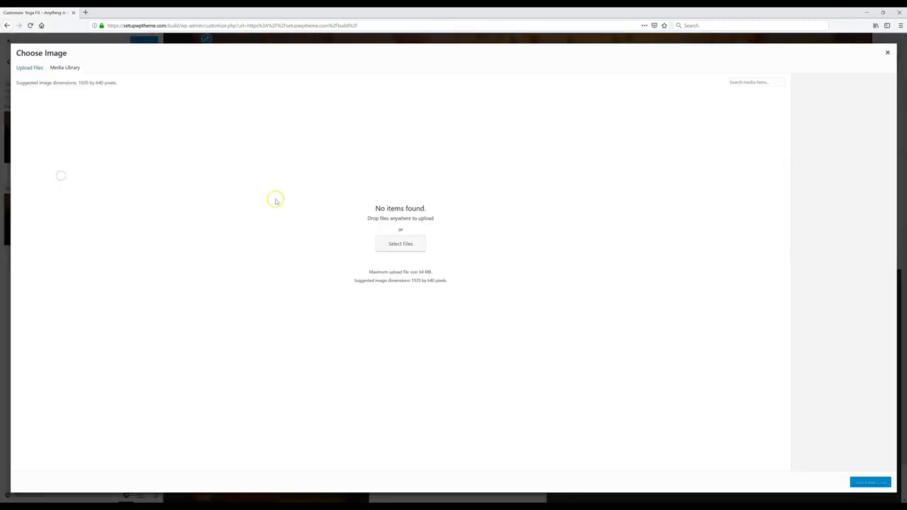
pyautogui.click(884, 13)
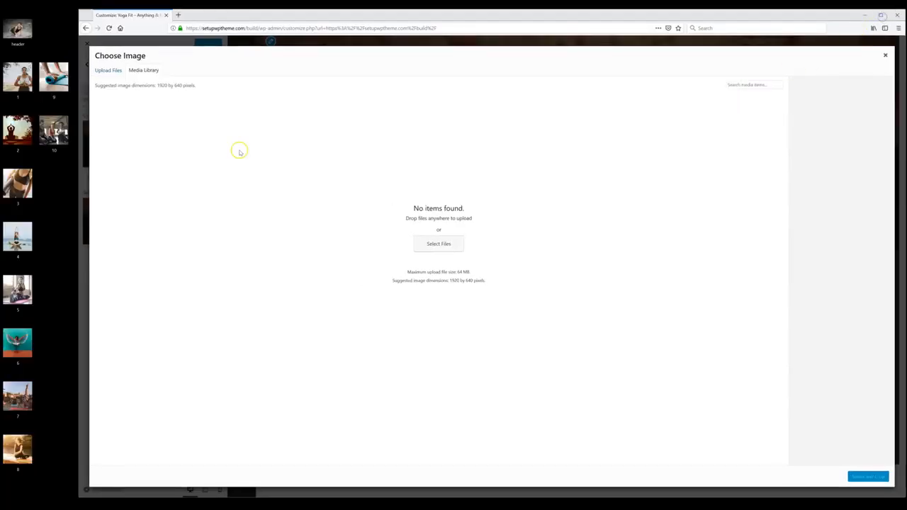
pyautogui.moveTo(54, 130); pyautogui.dragTo(431, 201)
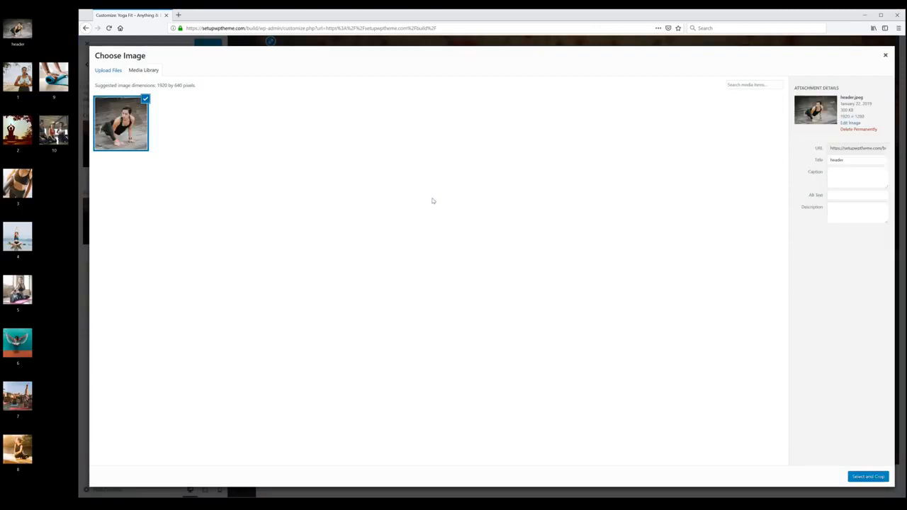
pyautogui.click(867, 477)
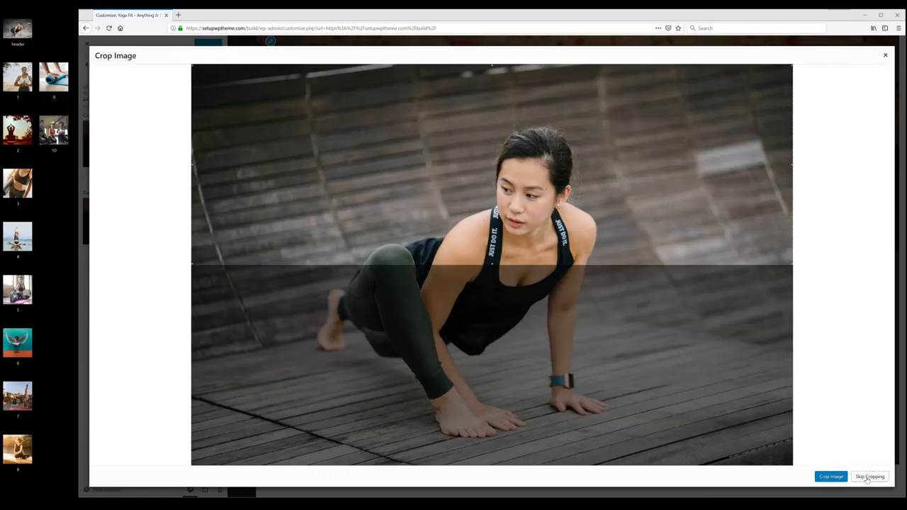
pyautogui.moveTo(504, 122); pyautogui.dragTo(531, 185)
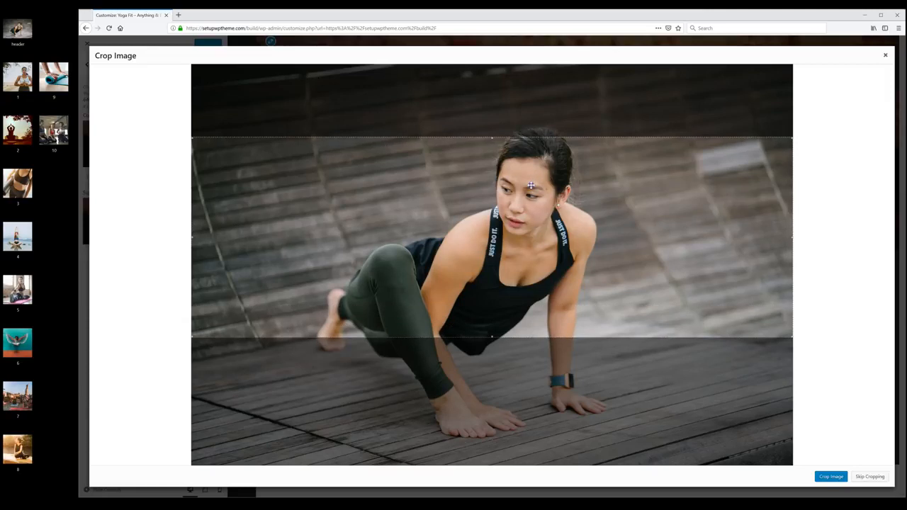
pyautogui.click(835, 479)
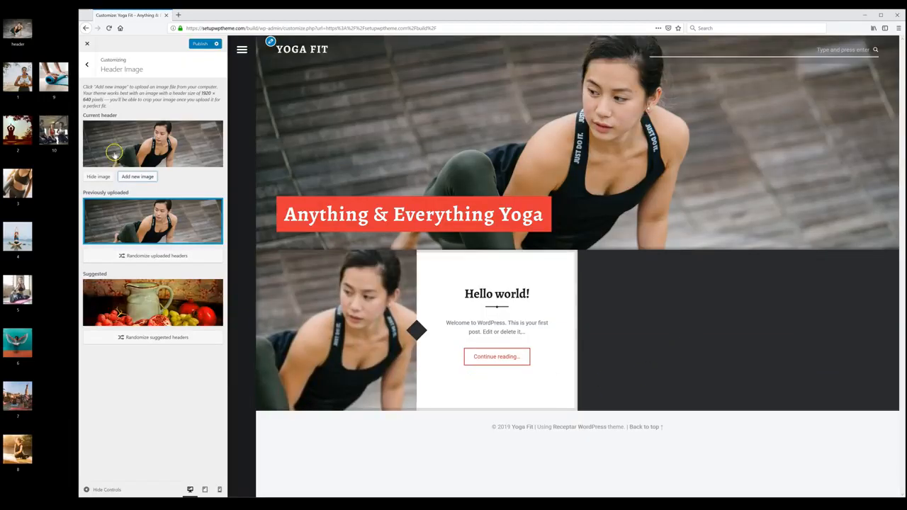
pyautogui.click(201, 46)
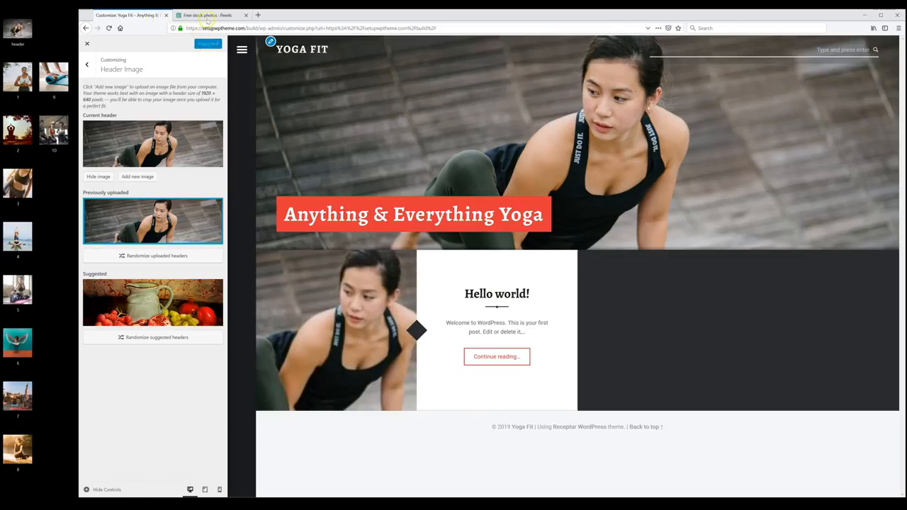
# Step: Close the Pexels tab, maximise the browser again, and return to the main Customizer sections
pyautogui.click(207, 17)
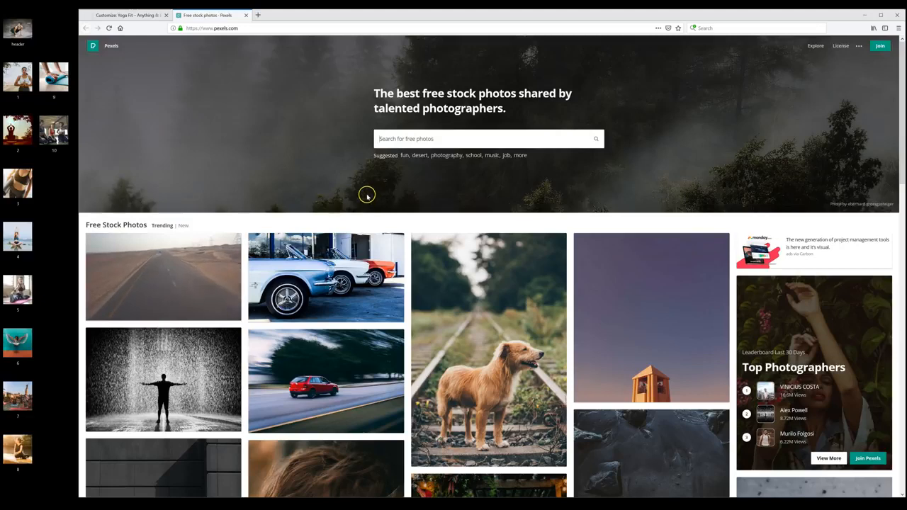
pyautogui.hotkey('ctrl', 'w')
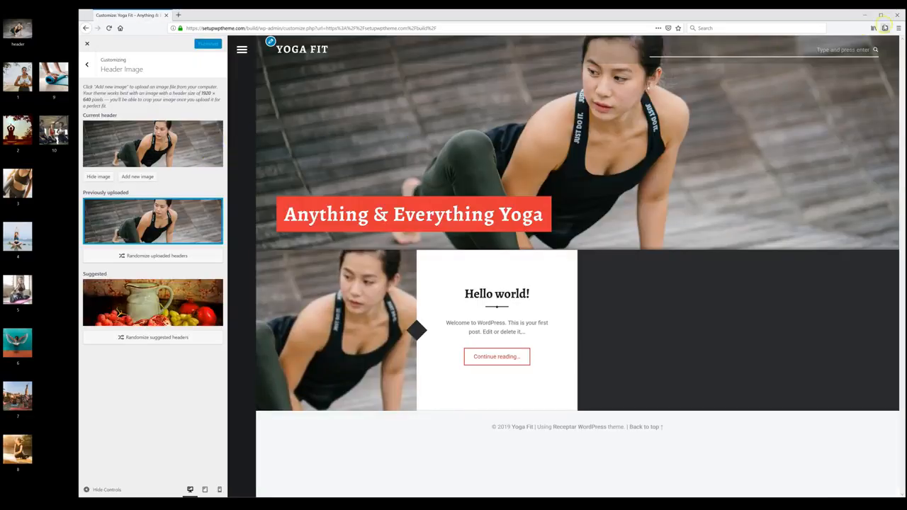
pyautogui.click(881, 15)
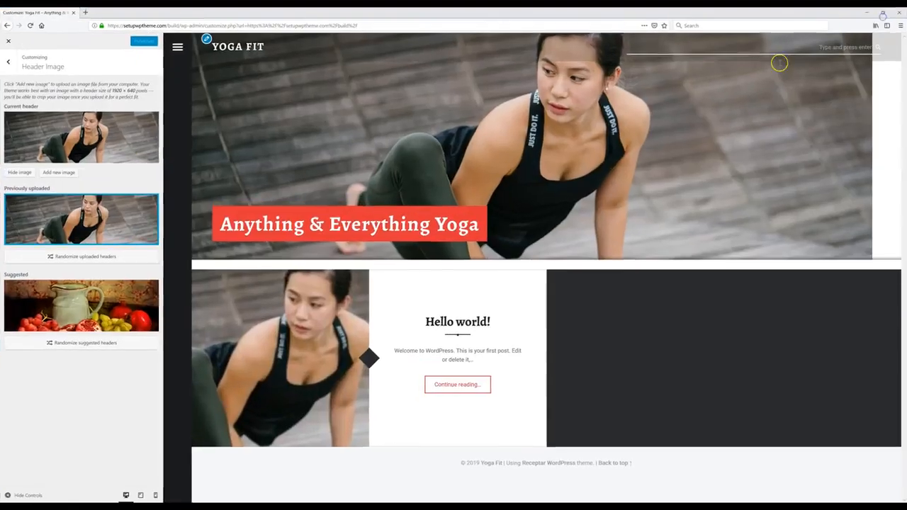
pyautogui.click(10, 68)
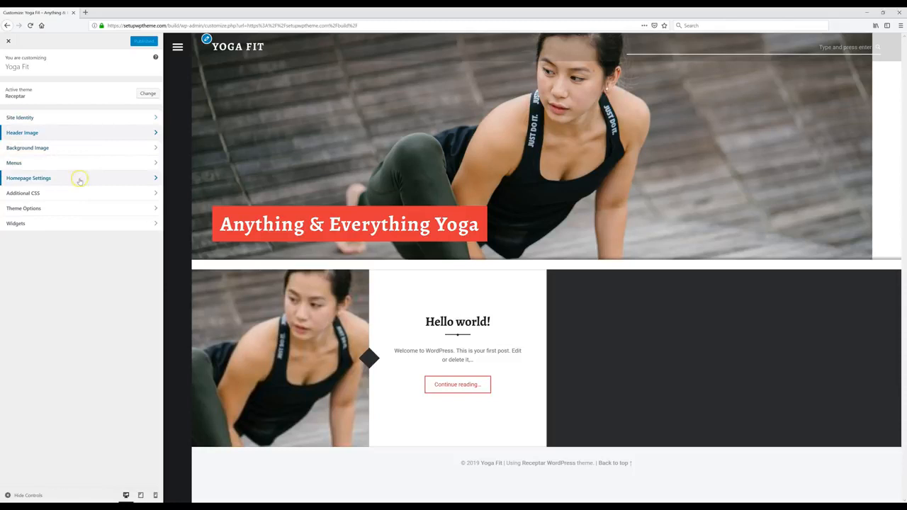
# Step: Set the accent colour to teal under Theme Options > Colors: Accents, publish, and close the Customizer
pyautogui.click(86, 133)
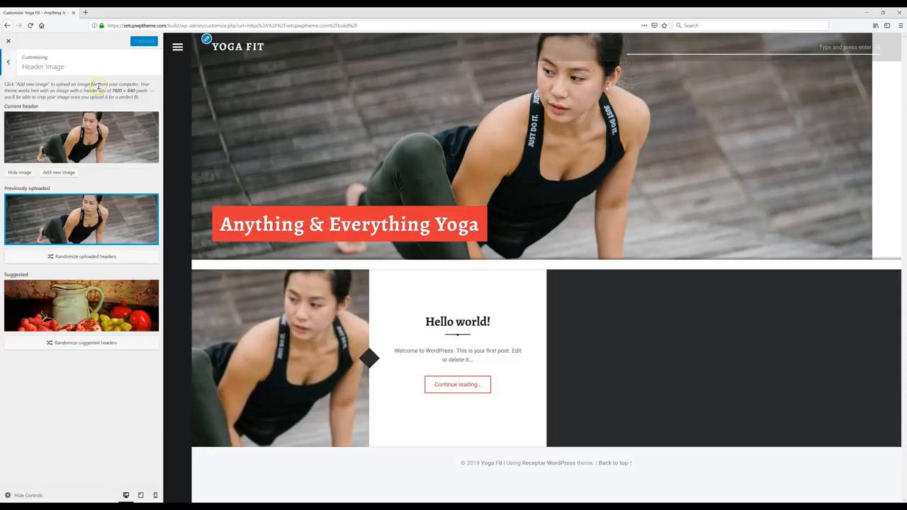
pyautogui.click(11, 64)
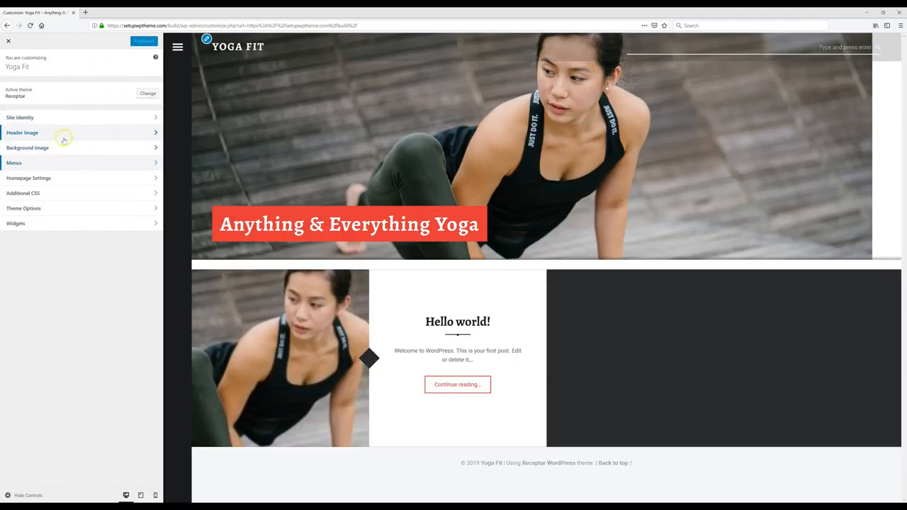
pyautogui.click(44, 209)
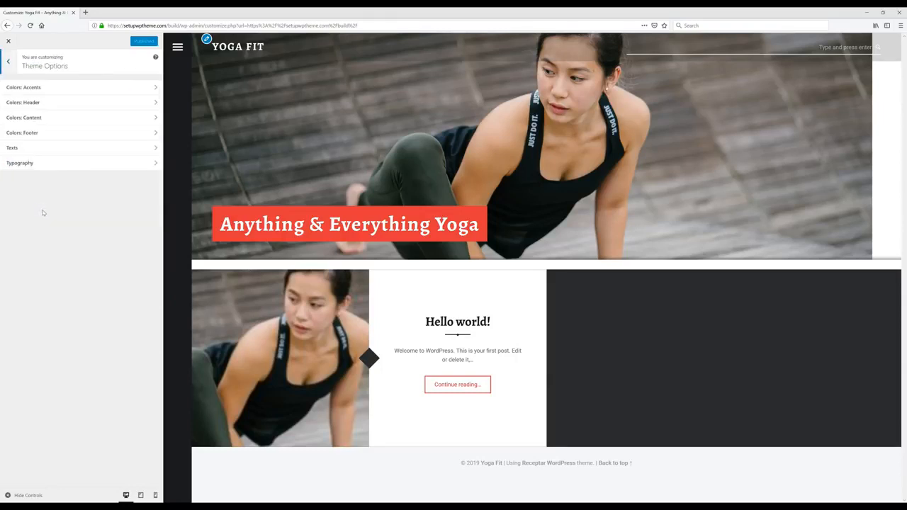
pyautogui.click(67, 89)
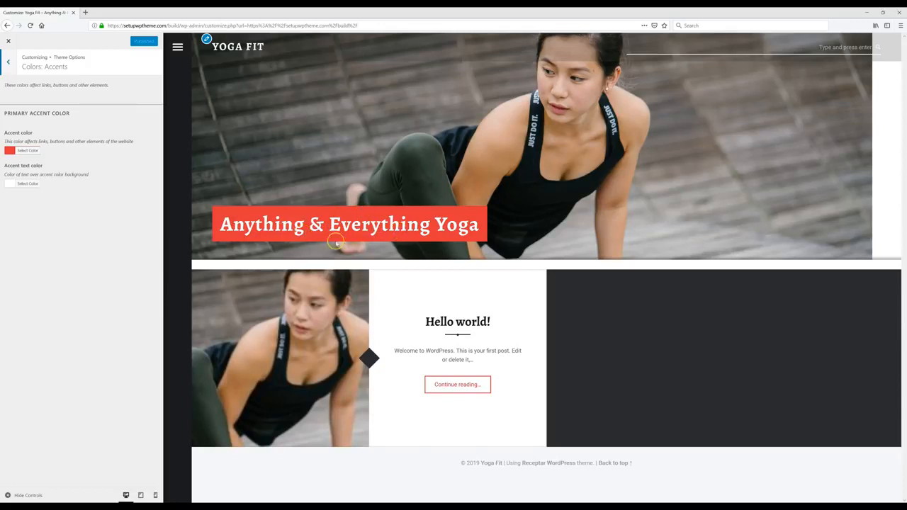
pyautogui.click(31, 152)
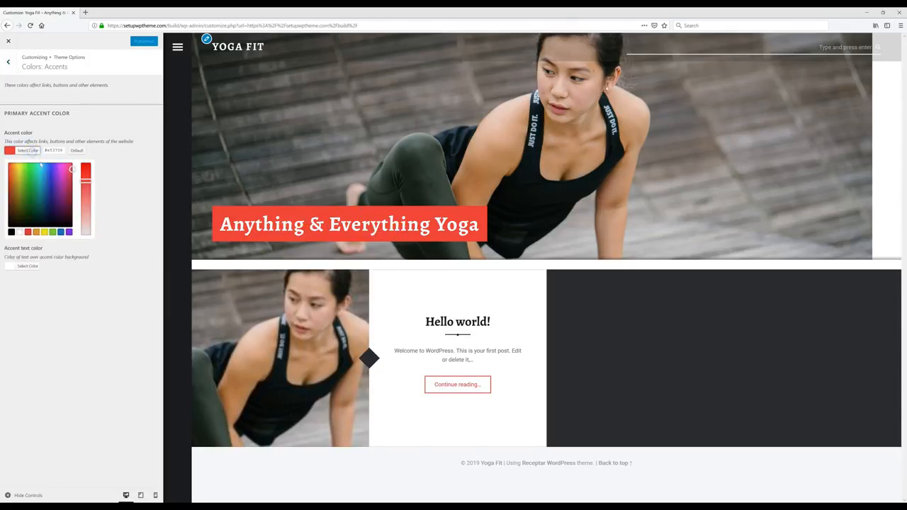
pyautogui.click(63, 170)
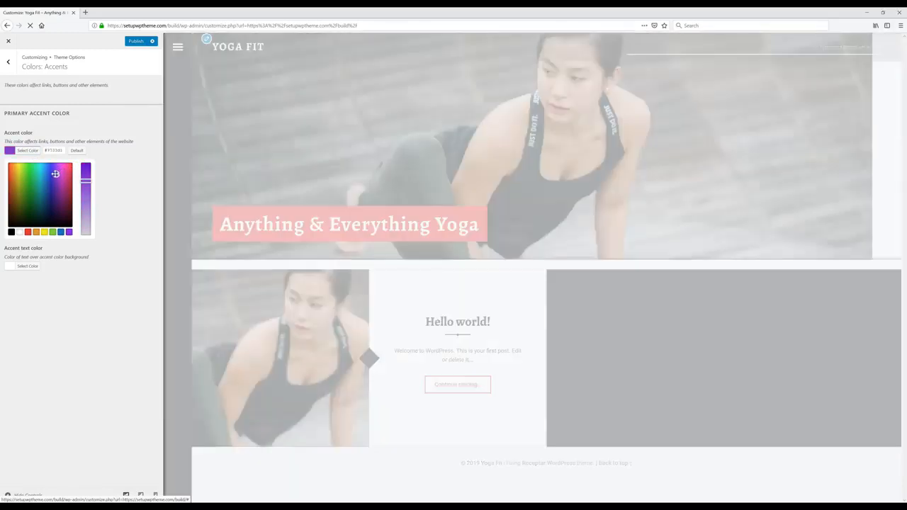
pyautogui.moveTo(63, 170); pyautogui.dragTo(39, 180)
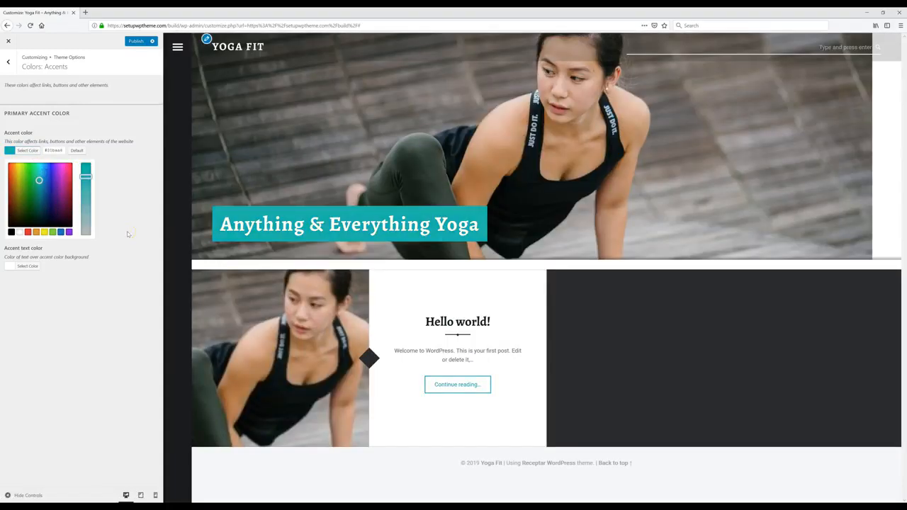
pyautogui.click(140, 45)
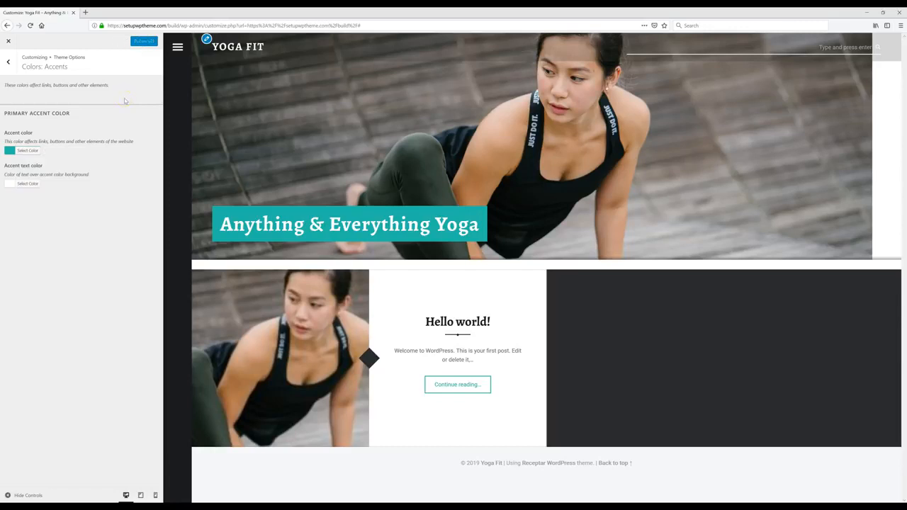
pyautogui.click(9, 43)
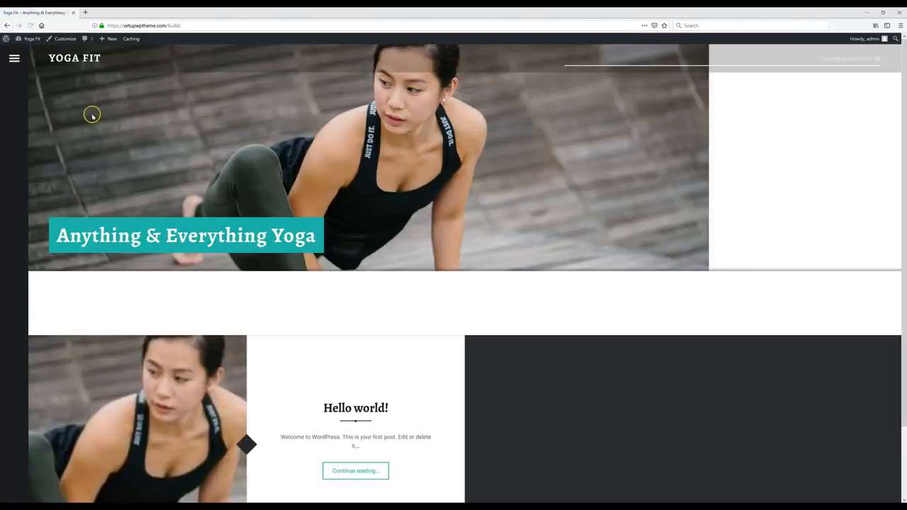
# Step: From the Posts list, trash the 'Hello world!' post with Bulk Actions > Move to Trash
pyautogui.click(30, 42)
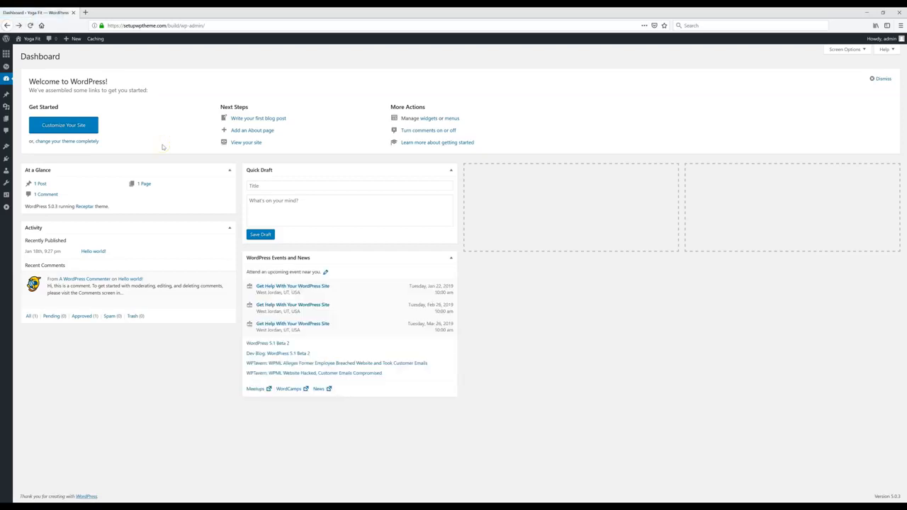
pyautogui.click(22, 95)
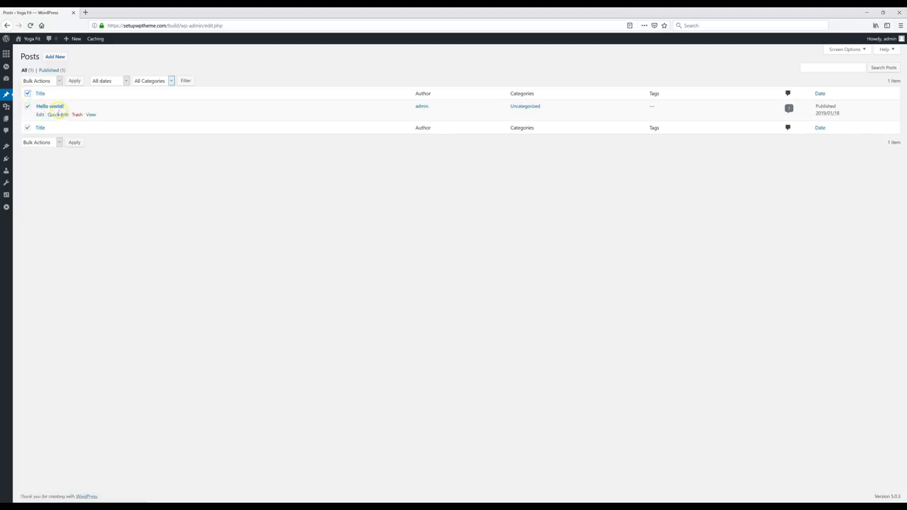
pyautogui.click(59, 81)
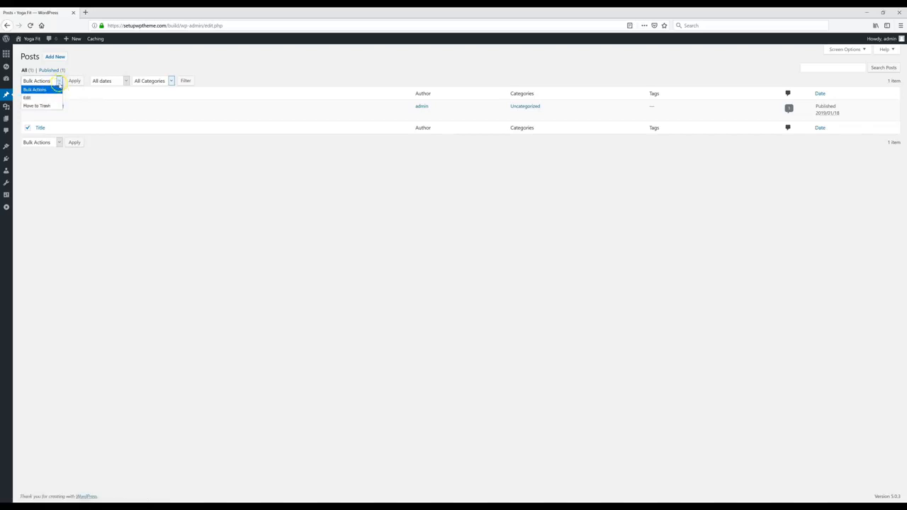
pyautogui.click(45, 106)
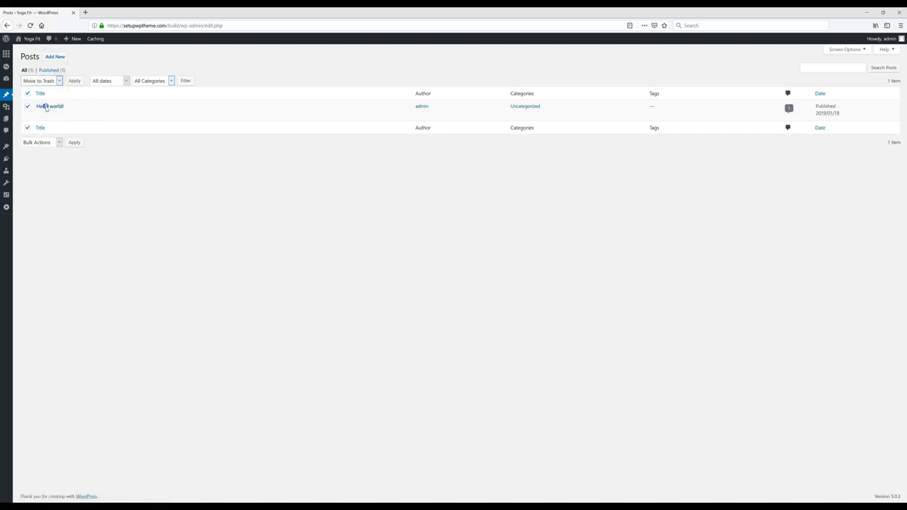
pyautogui.click(75, 81)
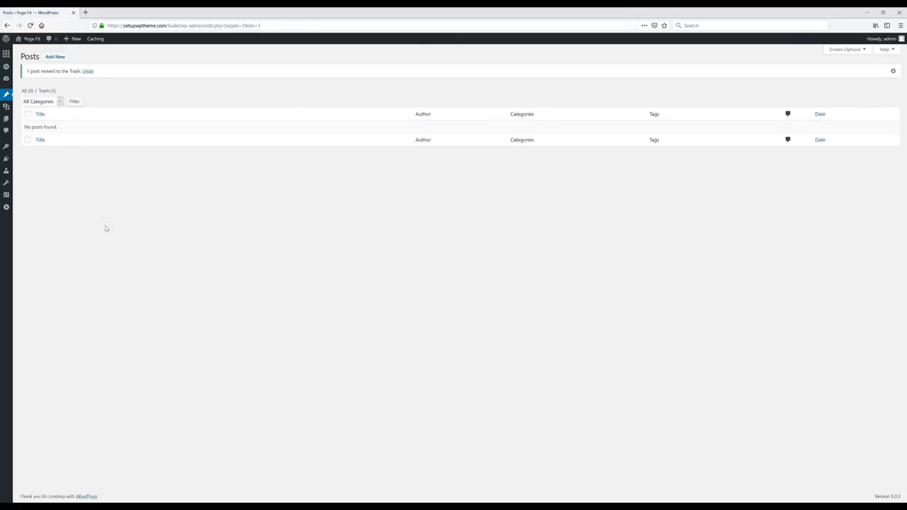
# Step: Start a new post 'Find Your Dream Yoga Job' and fill in its four body paragraphs
pyautogui.click(54, 59)
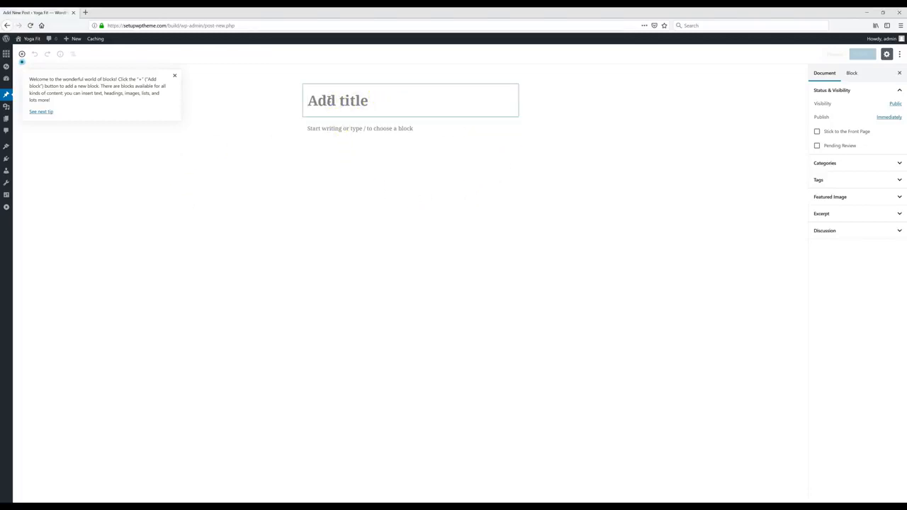
pyautogui.click(369, 129)
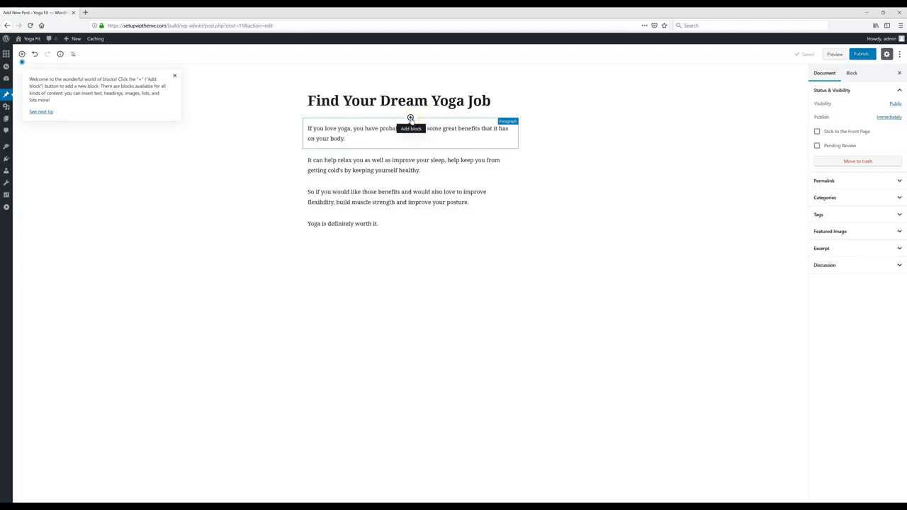
pyautogui.click(410, 118)
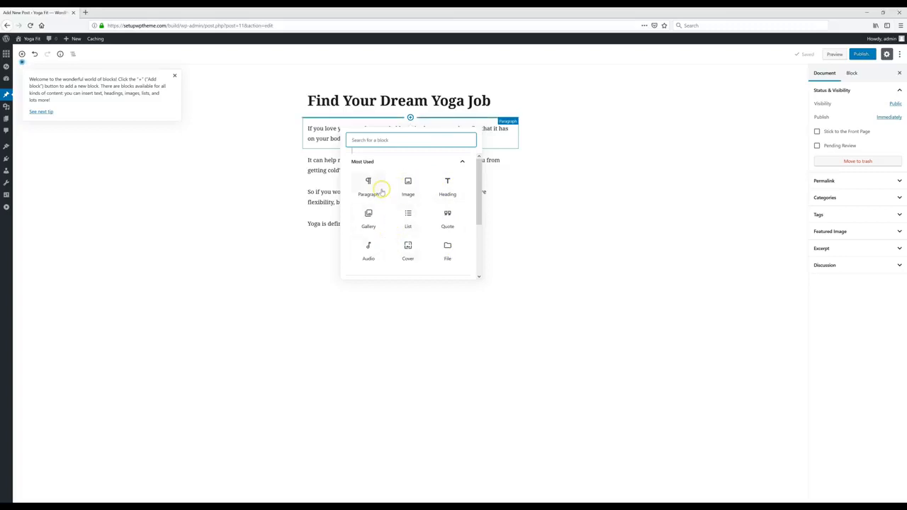
pyautogui.scroll(-3, 387, 220)
pyautogui.click(566, 164)
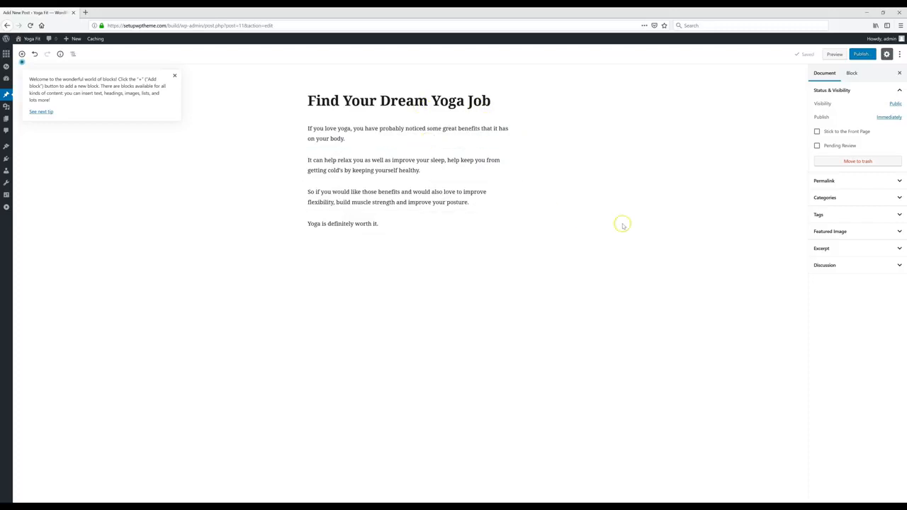
# Step: Expand Featured Image, open the Set featured image picker, and dismiss the editor welcome tip
pyautogui.click(833, 232)
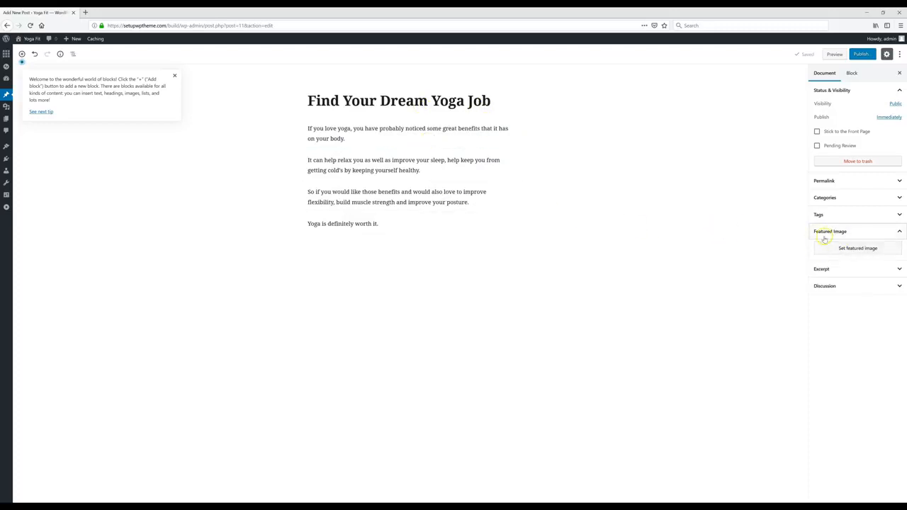
pyautogui.click(857, 249)
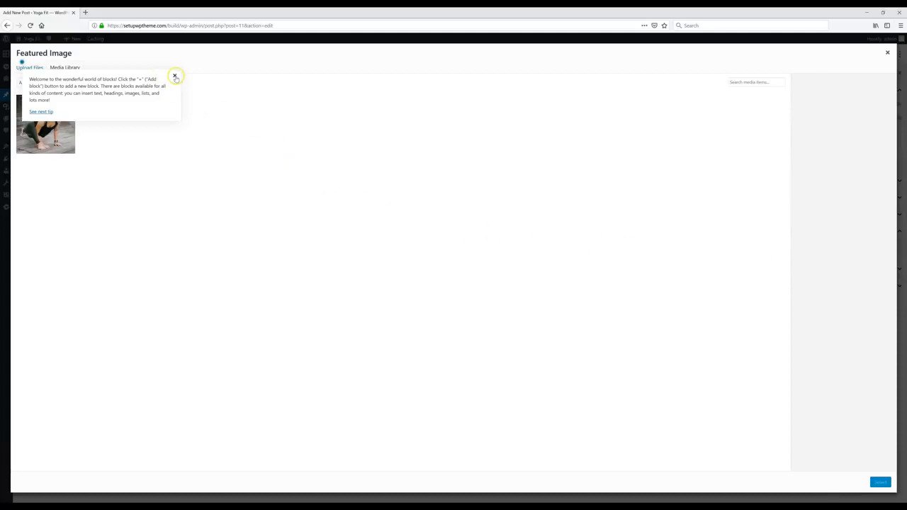
pyautogui.click(175, 76)
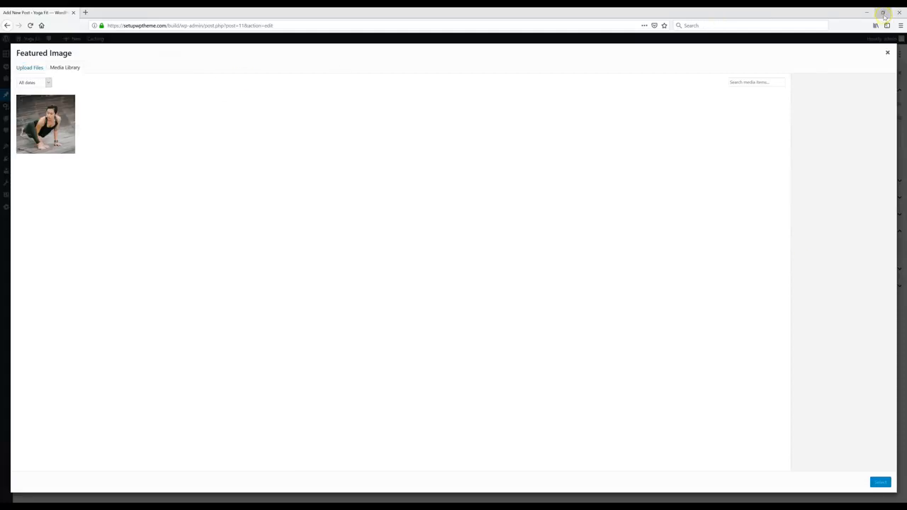
# Step: Drag the desktop photo '1' into the Upload Files area to add 1.jpeg to the media library
pyautogui.click(27, 68)
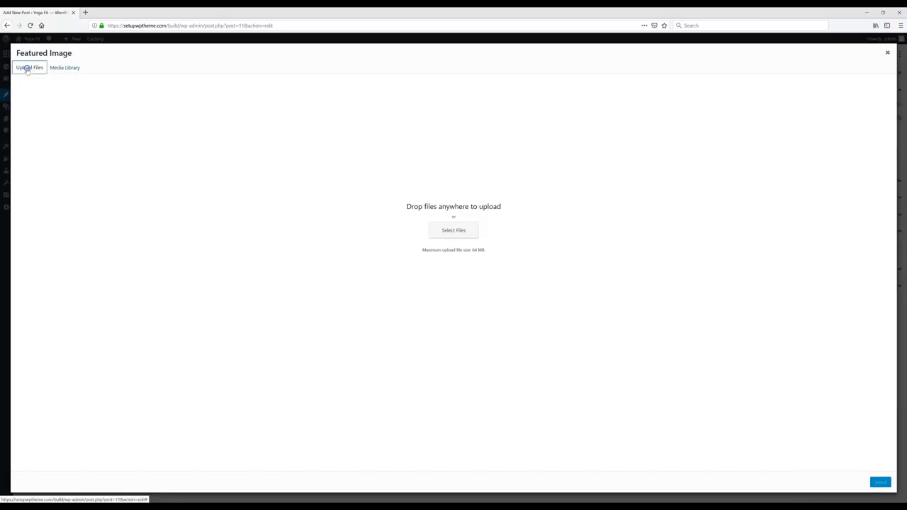
pyautogui.click(883, 12)
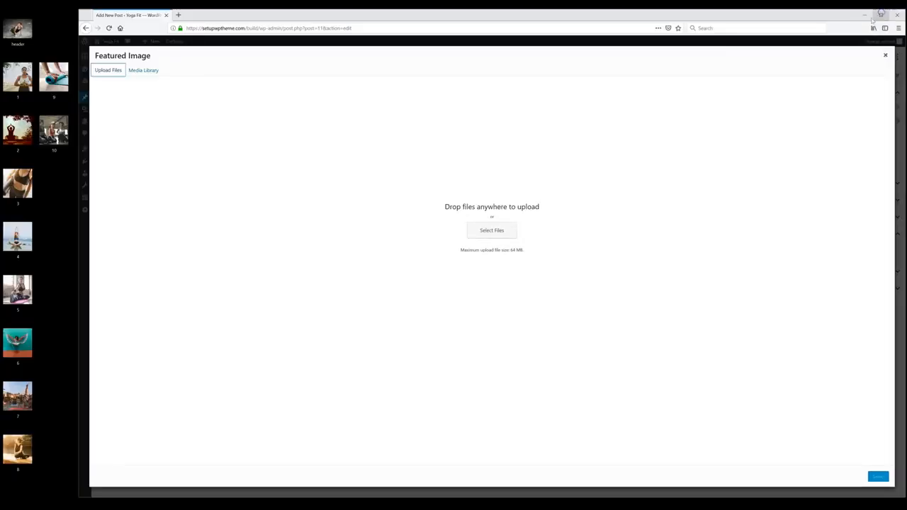
pyautogui.moveTo(17, 78); pyautogui.dragTo(426, 238)
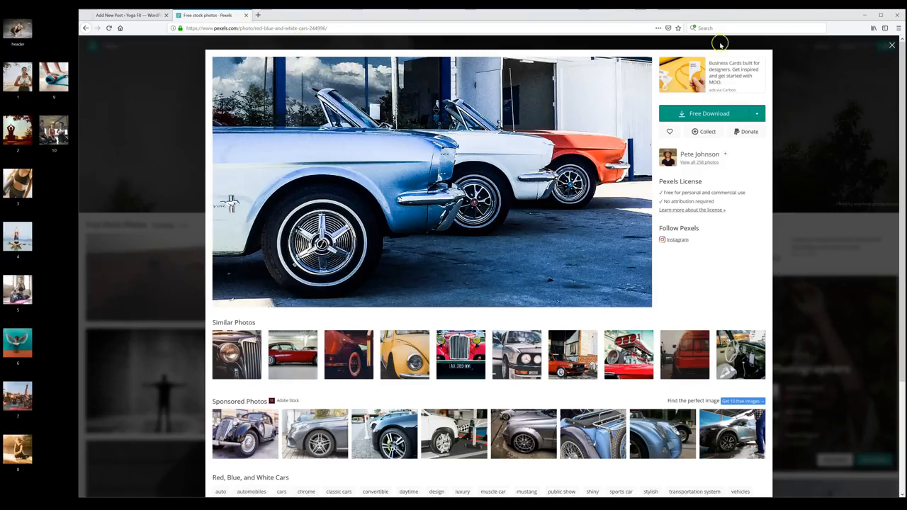
# Step: Choose a Custom size download for the Pexels car photo, then return to the WordPress tab
pyautogui.click(757, 116)
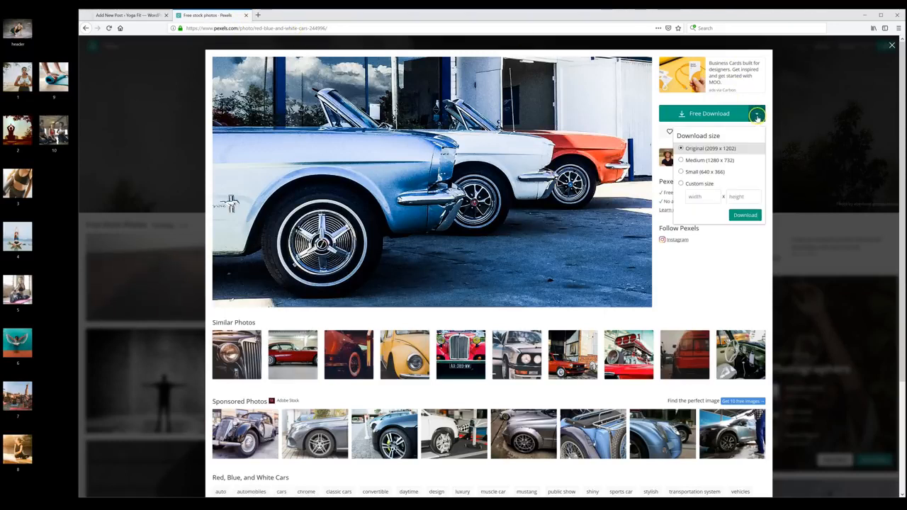
pyautogui.click(695, 186)
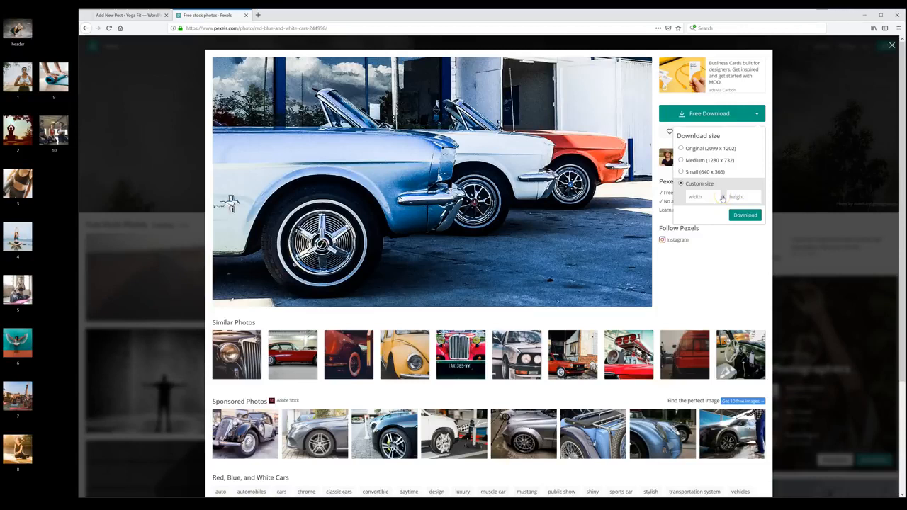
pyautogui.click(727, 196)
pyautogui.click(145, 15)
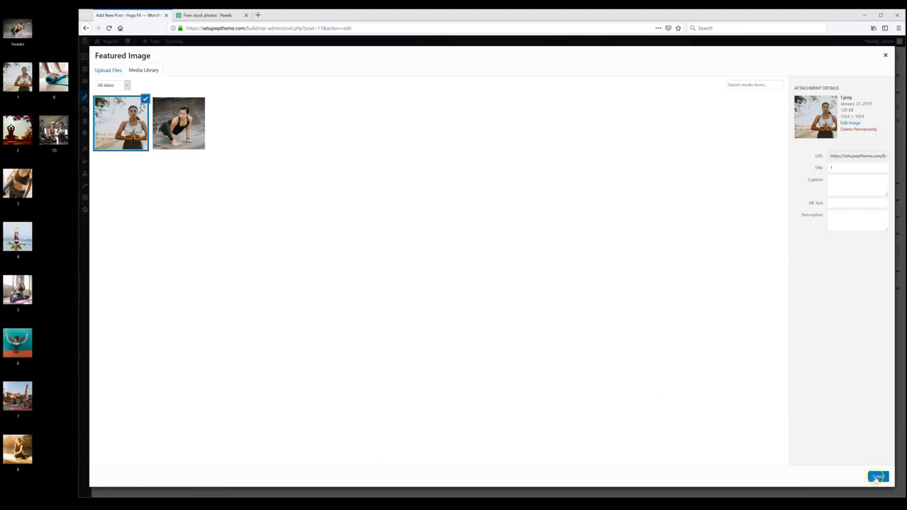
# Step: Set 1.jpeg as featured image, publish 'Find Your Dream Yoga Job', and view the live post
pyautogui.click(878, 477)
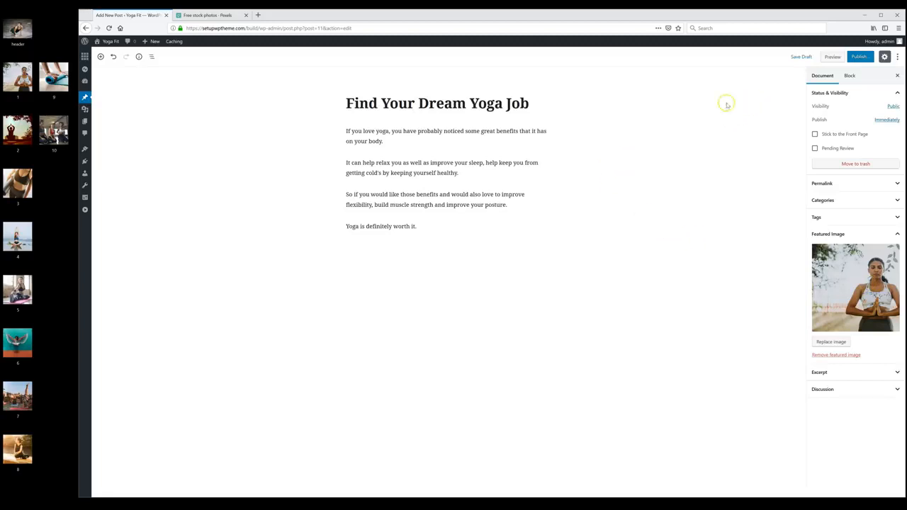
pyautogui.click(860, 56)
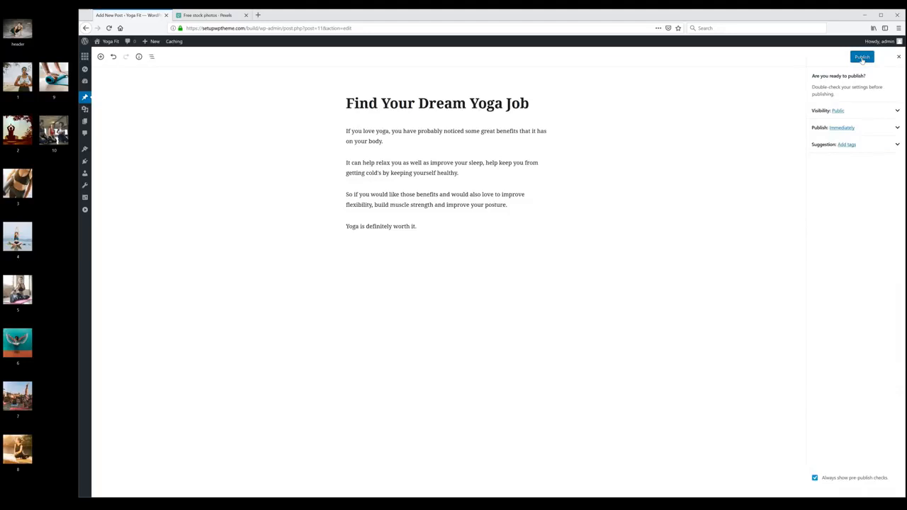
pyautogui.click(862, 58)
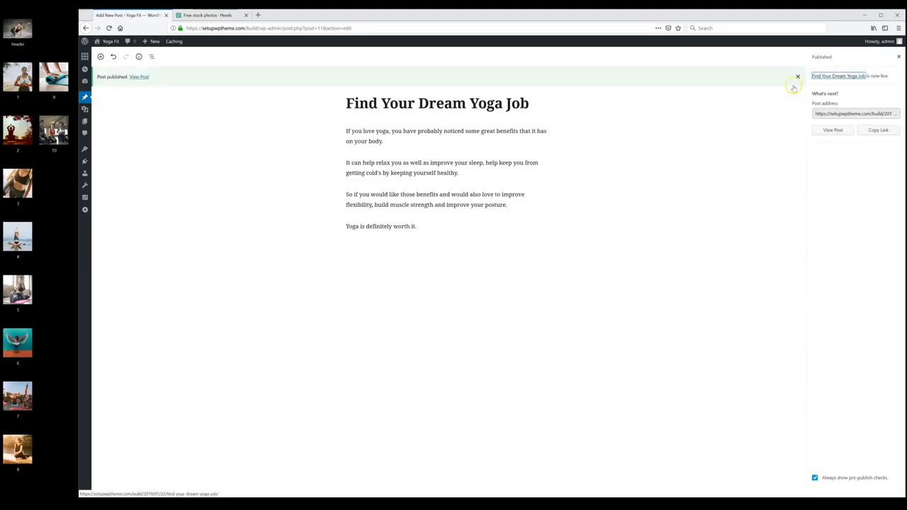
pyautogui.click(831, 131)
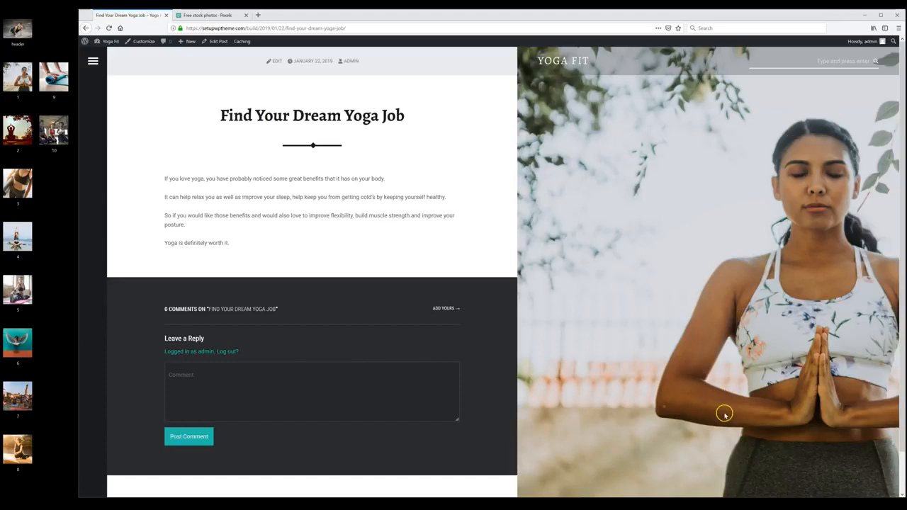
# Step: Check the new post on the homepage, then return to the dashboard's Posts list
pyautogui.click(561, 61)
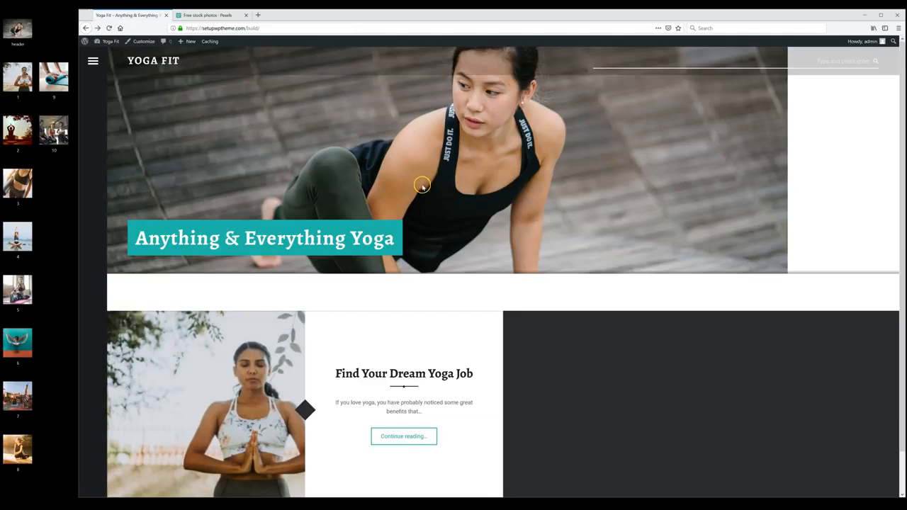
pyautogui.click(110, 41)
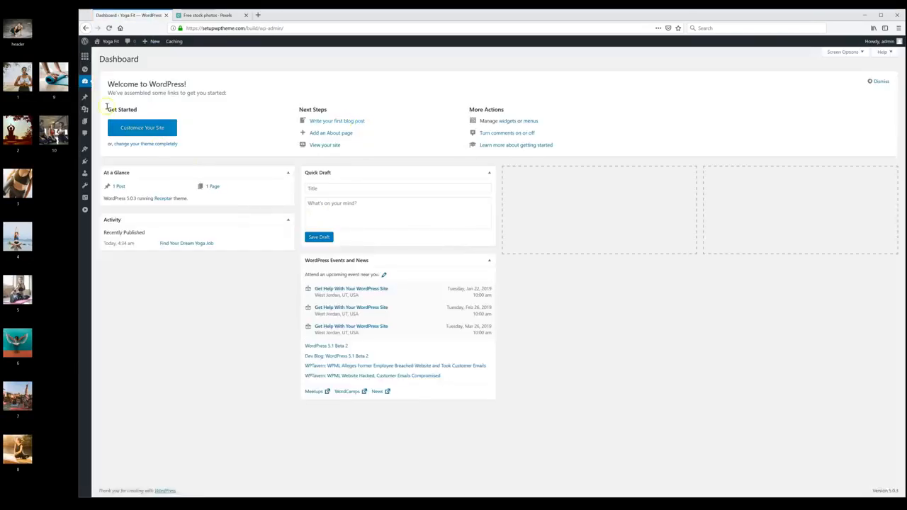
pyautogui.click(86, 98)
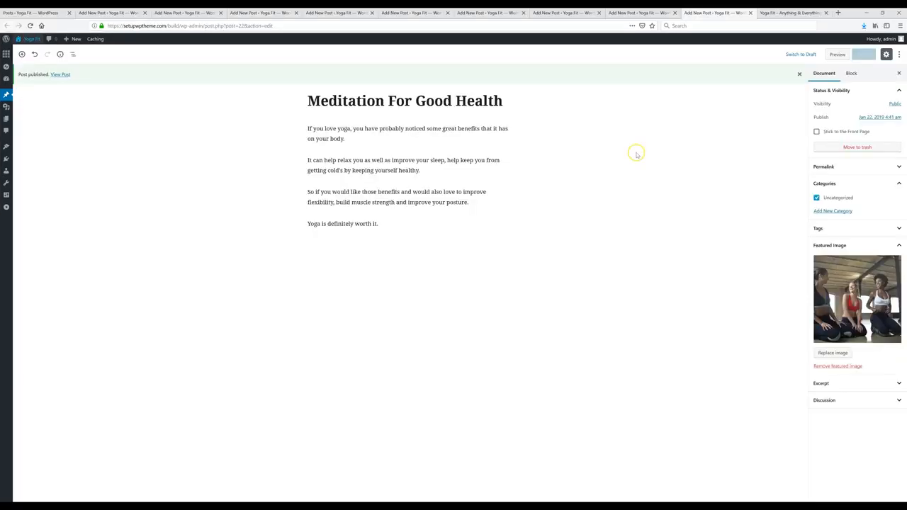
pyautogui.click(777, 14)
pyautogui.scroll(-5, 506, 340)
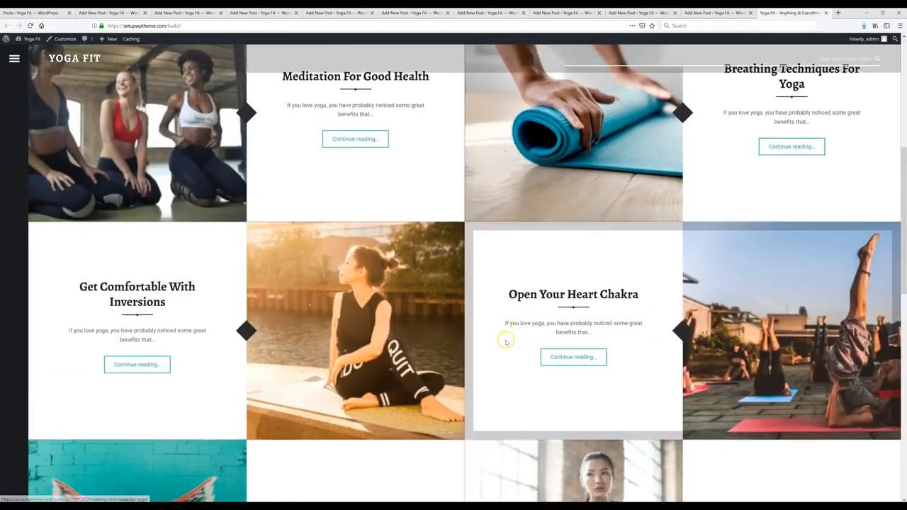
pyautogui.scroll(-5, 506, 341)
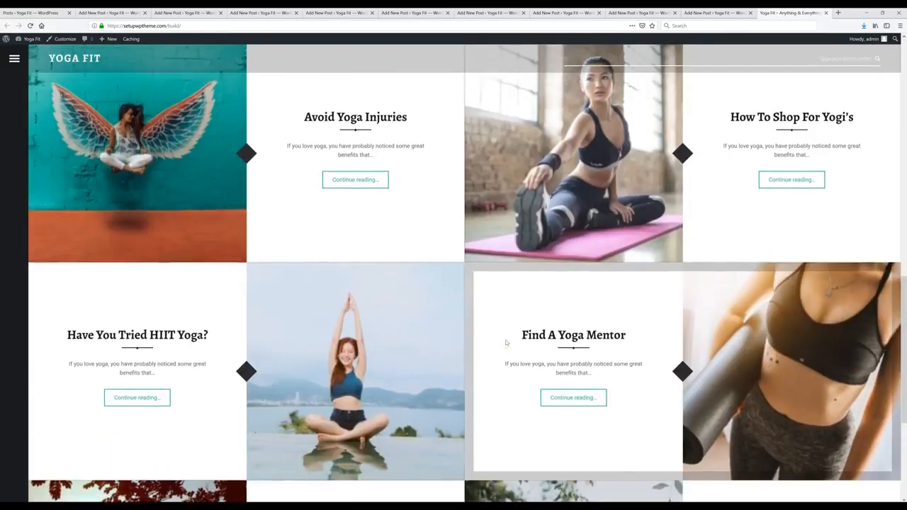
pyautogui.scroll(10, 506, 342)
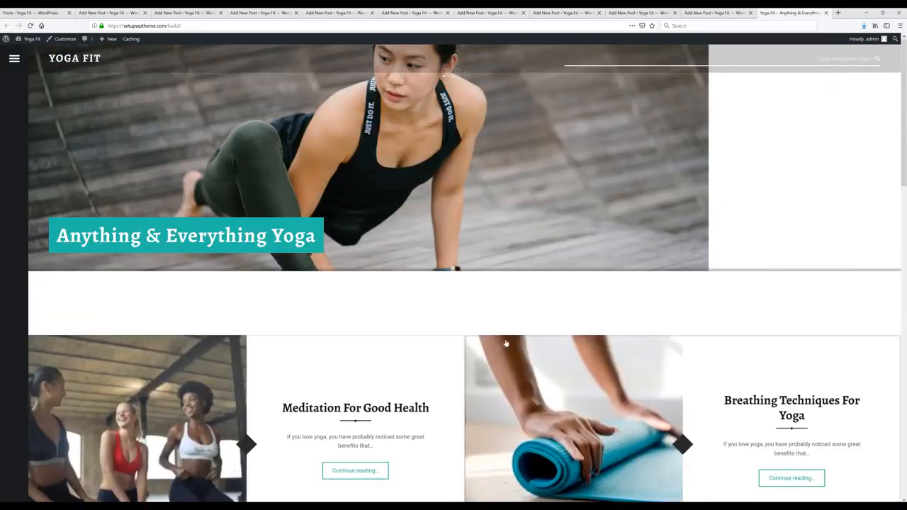
pyautogui.click(716, 13)
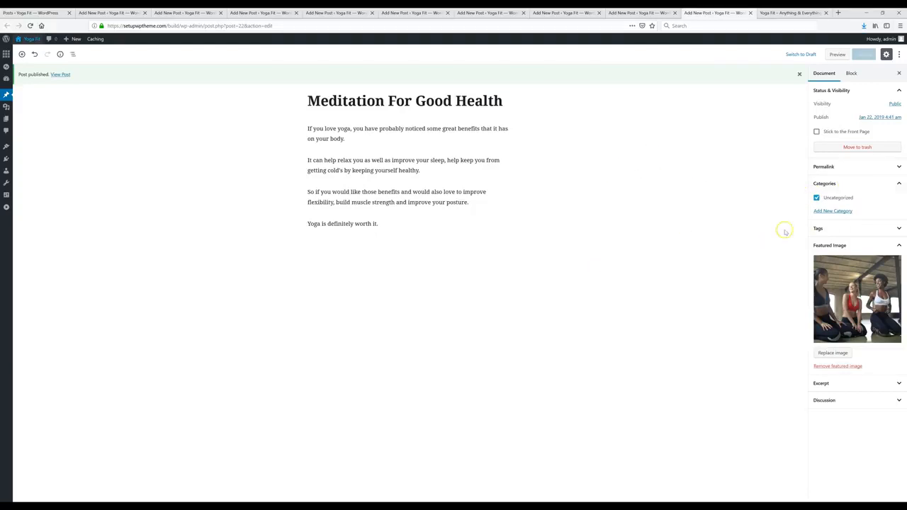
# Step: Add the new categories Back Pain and Fitness to the post and save the update
pyautogui.click(839, 183)
pyautogui.click(847, 184)
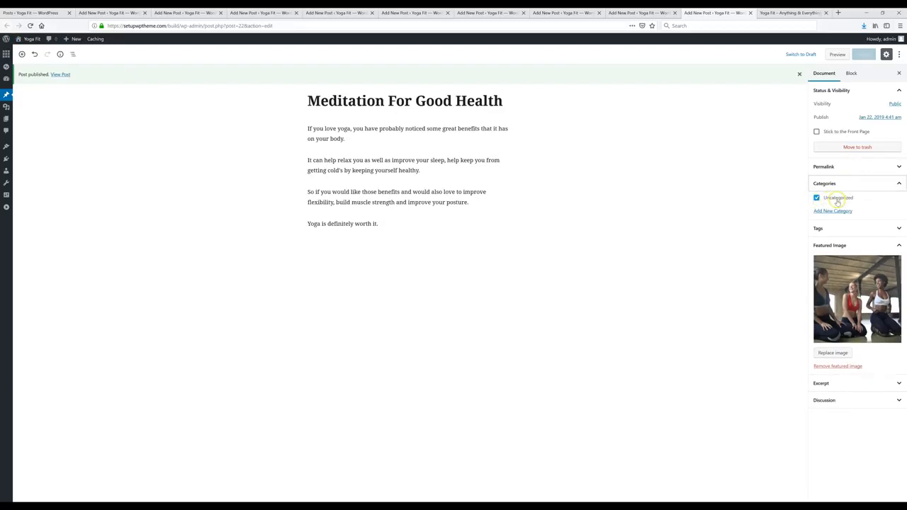
pyautogui.click(837, 212)
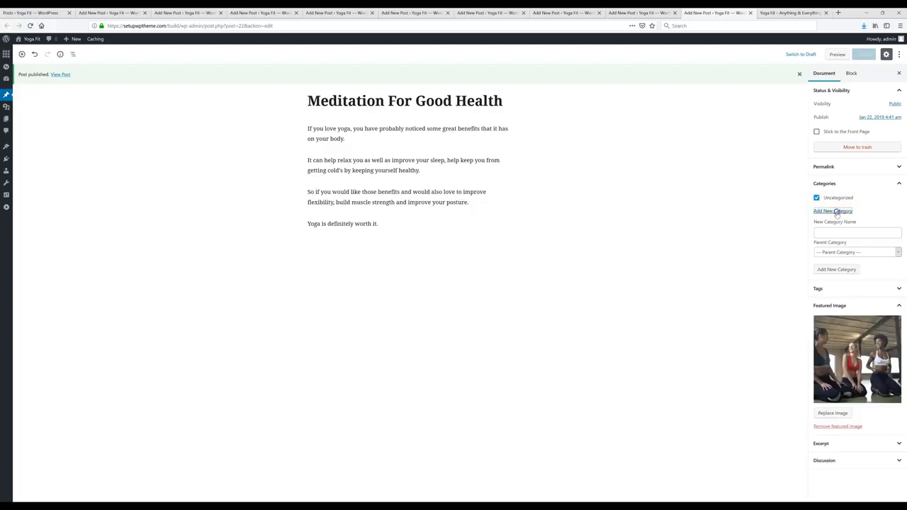
pyautogui.click(835, 233)
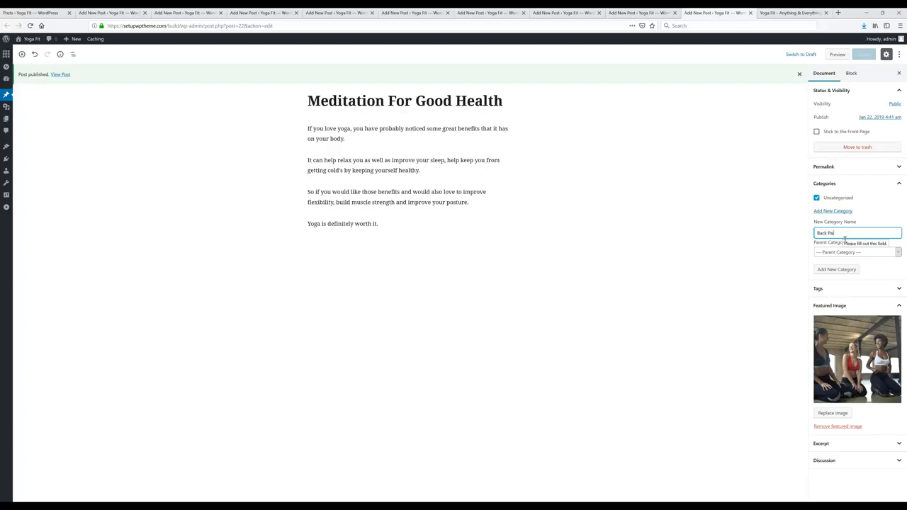
pyautogui.write('Back Pain')
pyautogui.click(841, 269)
pyautogui.write('F')
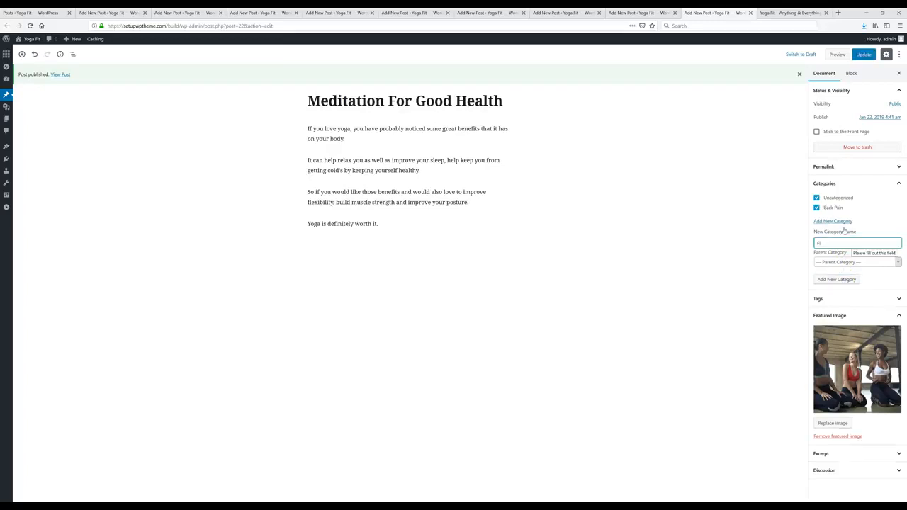
pyautogui.write('itness')
pyautogui.click(838, 279)
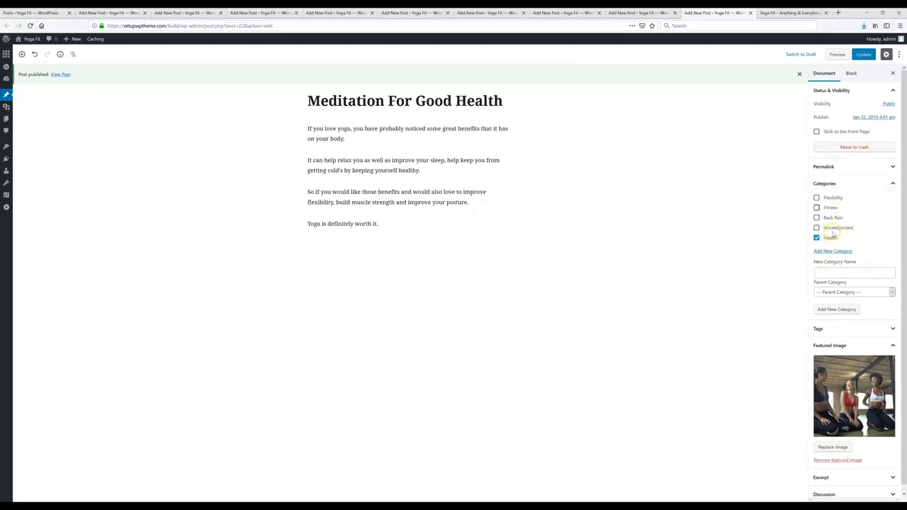
pyautogui.click(865, 55)
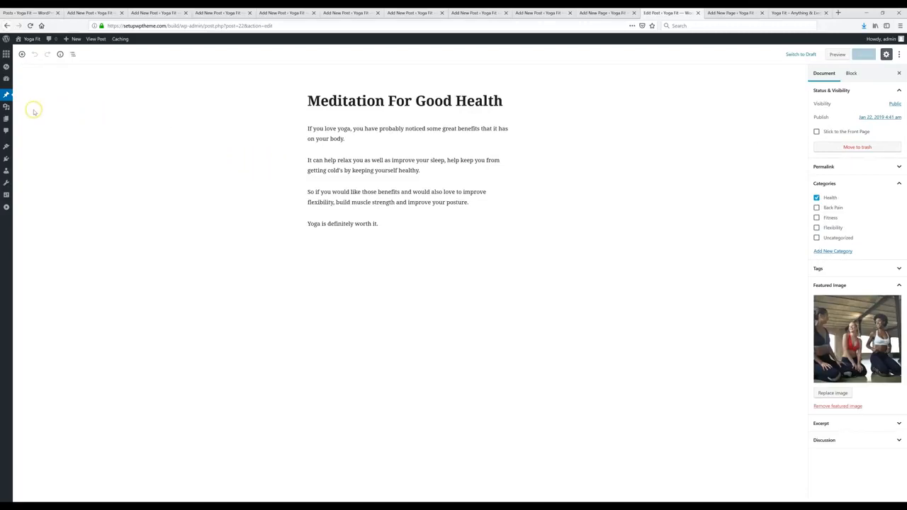
# Step: Start a new page titled 'Yoga Poses'
pyautogui.moveTo(6, 119)
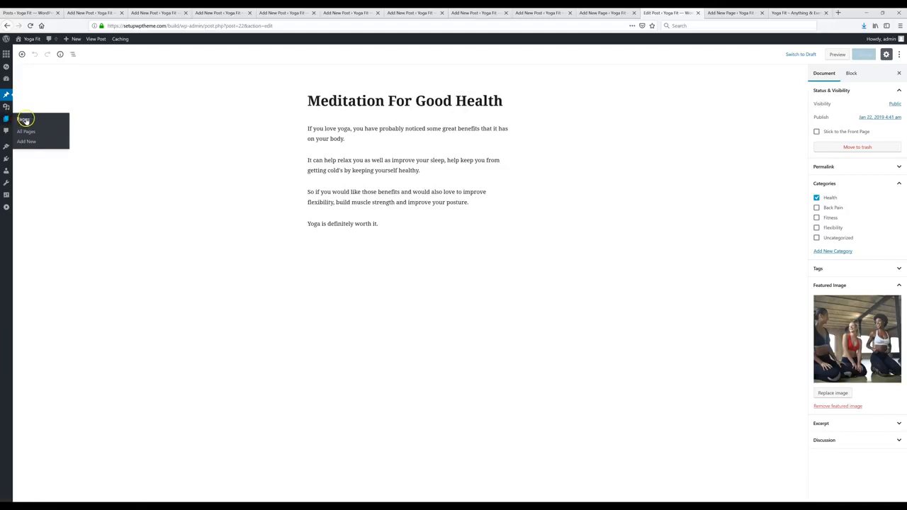
pyautogui.click(42, 119)
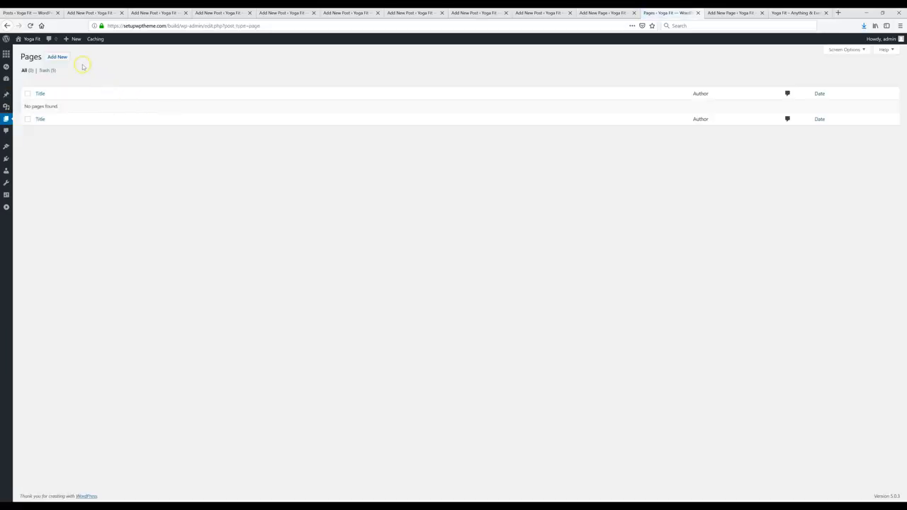
pyautogui.click(56, 57)
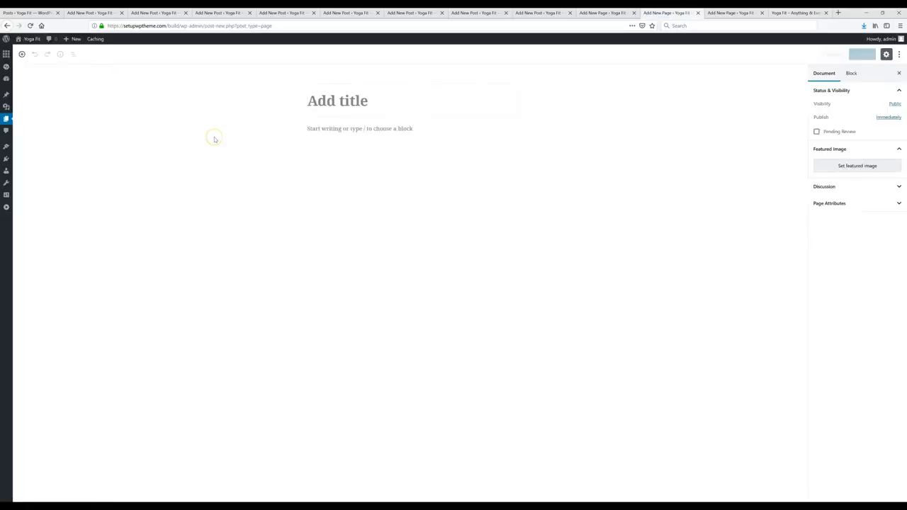
pyautogui.click(361, 101)
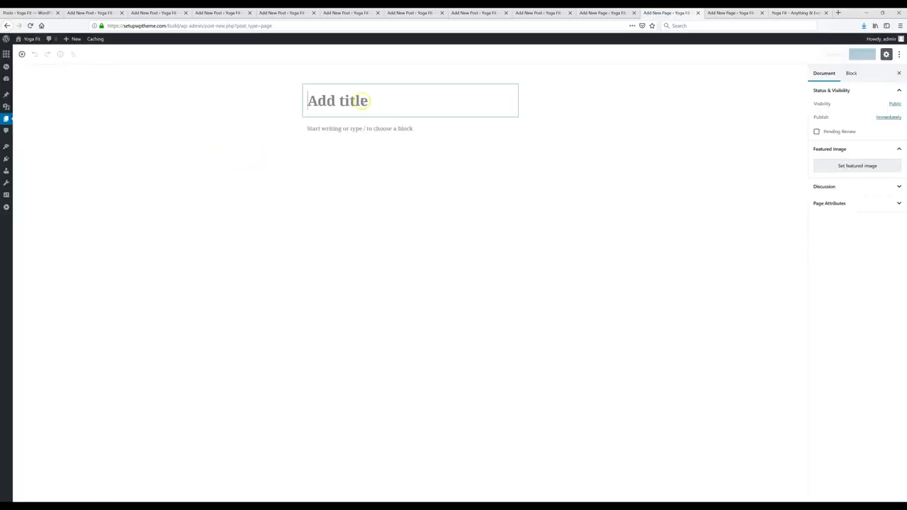
pyautogui.click(385, 130)
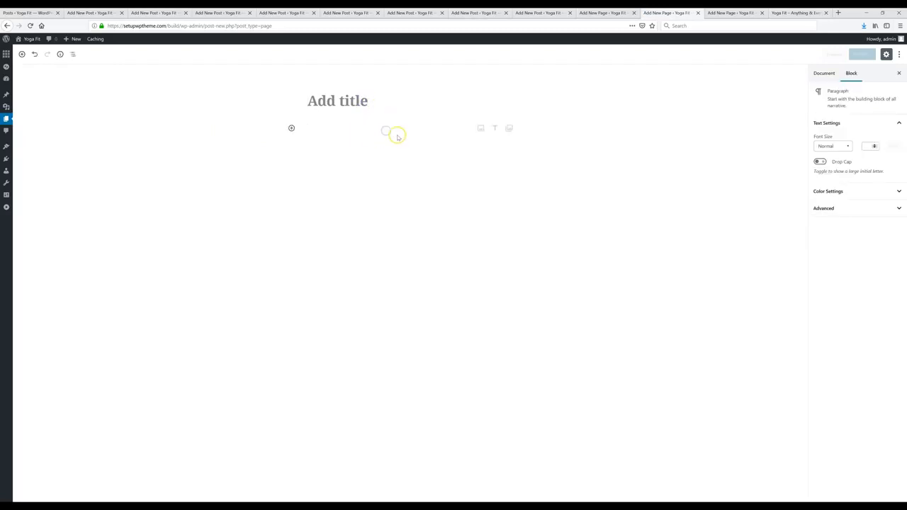
pyautogui.click(387, 137)
pyautogui.click(339, 105)
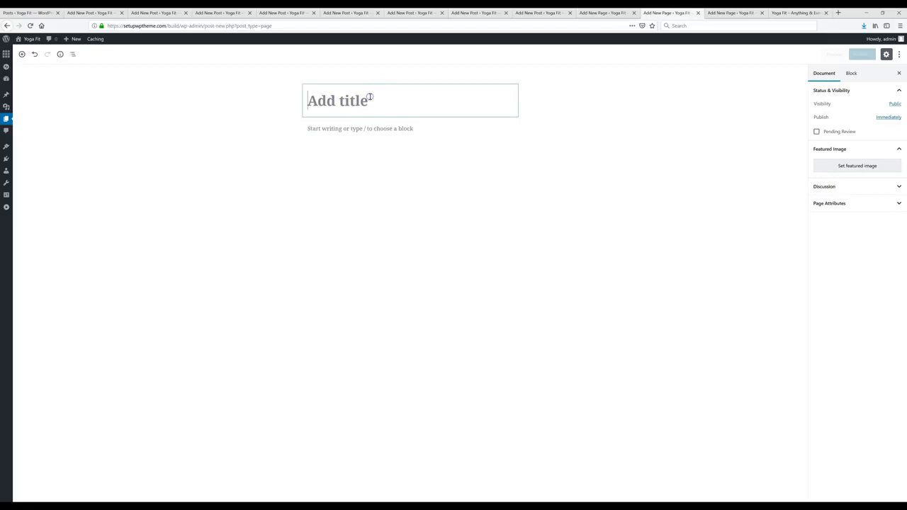
pyautogui.write('Yoga Poses')
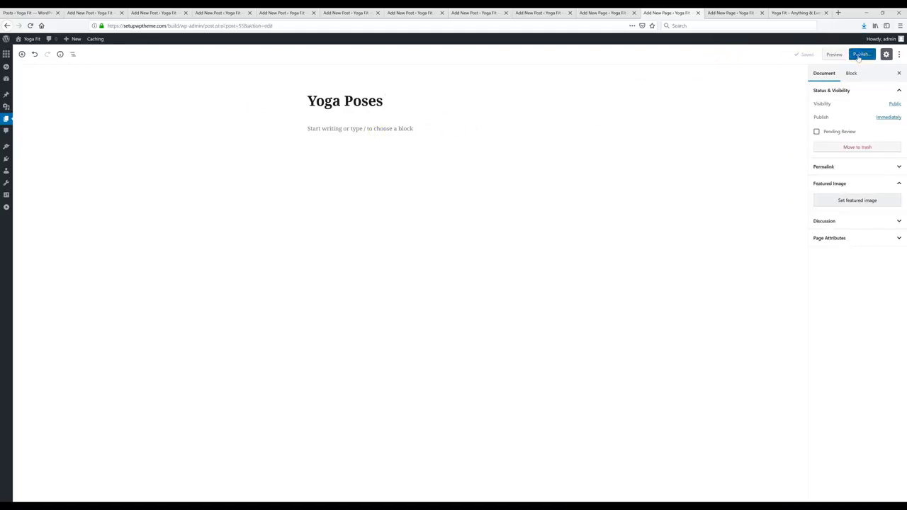
# Step: Publish the Yoga Poses page and bring up the How To page
pyautogui.click(859, 55)
pyautogui.click(859, 55)
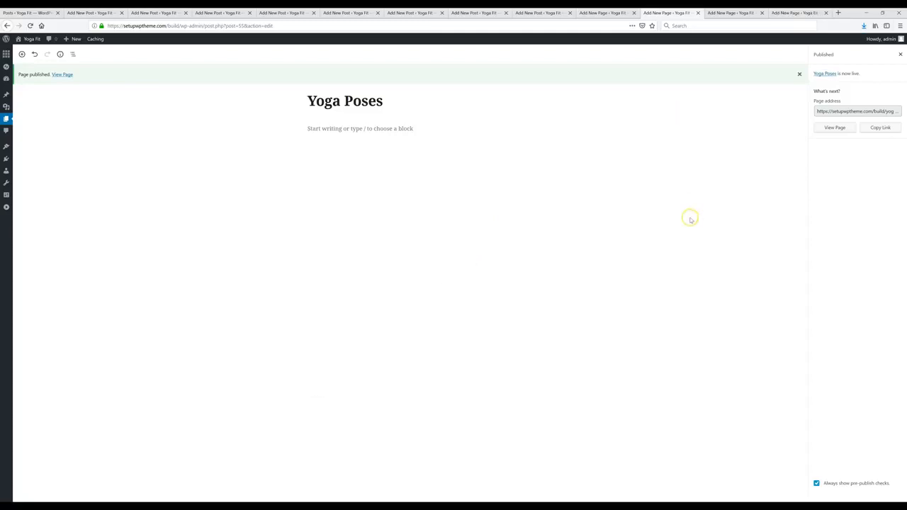
pyautogui.click(727, 13)
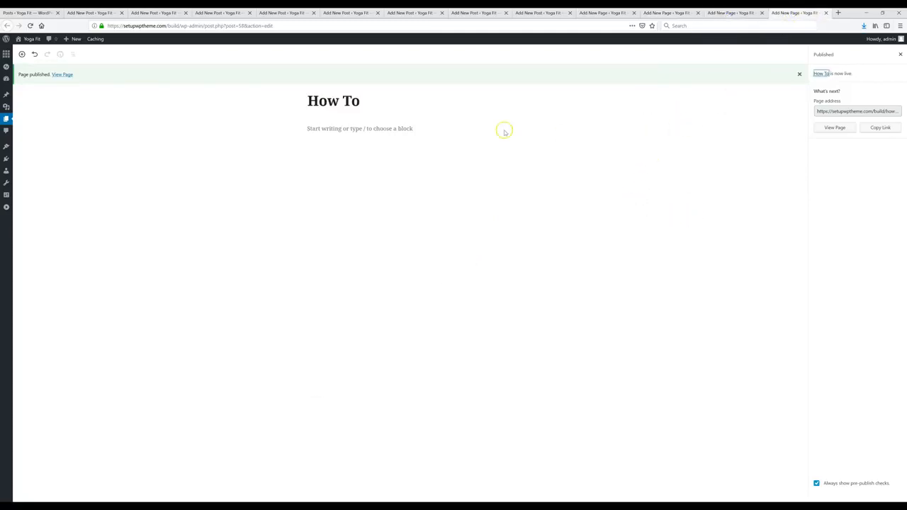
pyautogui.moveTo(5, 147)
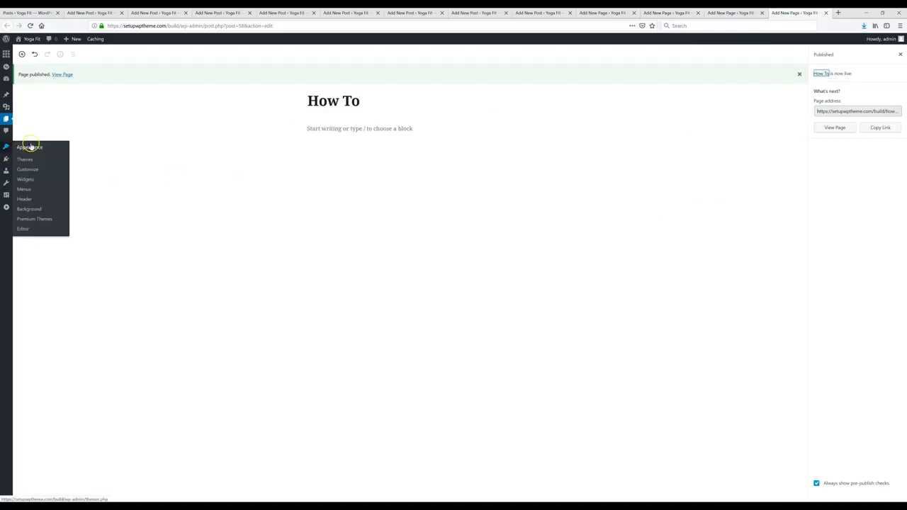
# Step: Create a new menu named '1'
pyautogui.click(27, 184)
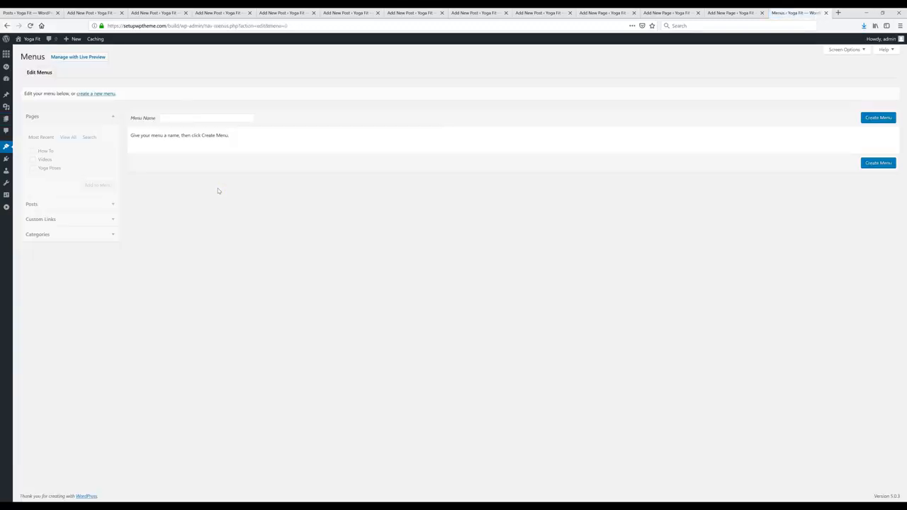
pyautogui.rightClick(195, 118)
pyautogui.click(185, 119)
pyautogui.click(885, 118)
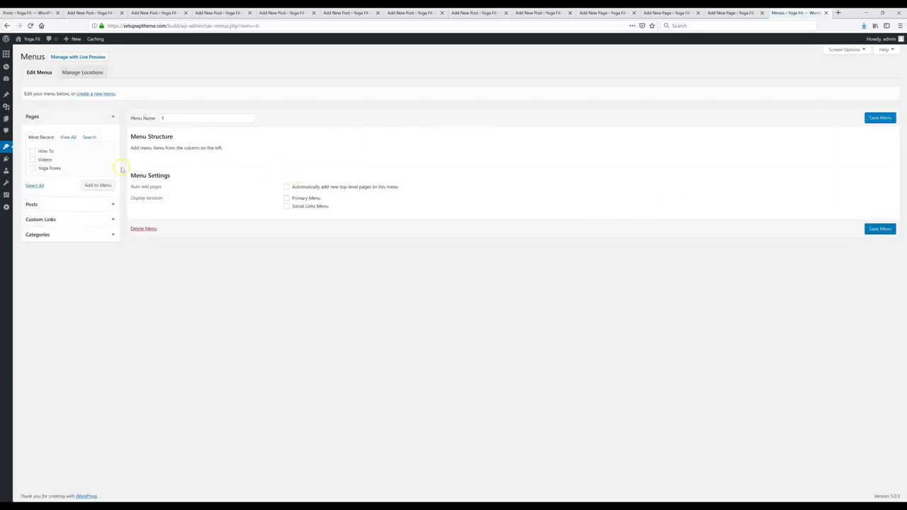
# Step: Add the How To and Yoga Poses pages to the menu, keeping How To first
pyautogui.click(45, 153)
pyautogui.click(49, 170)
pyautogui.click(98, 186)
pyautogui.moveTo(186, 162); pyautogui.dragTo(172, 181)
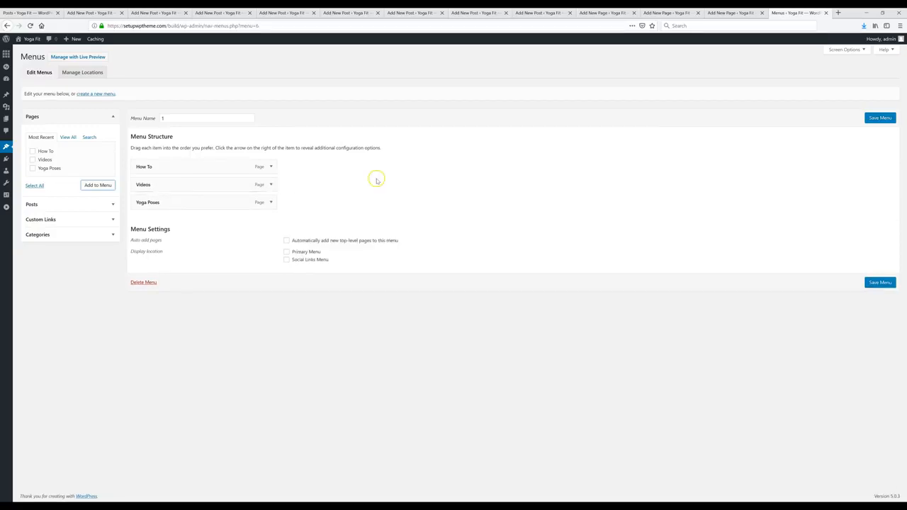
# Step: Assign the menu to the Primary Menu location, save it, and view the site
pyautogui.click(287, 252)
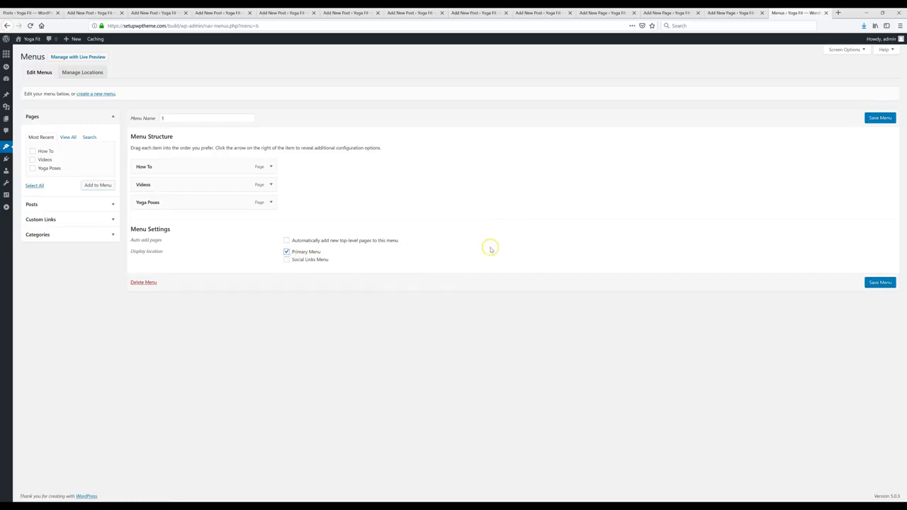
pyautogui.click(874, 283)
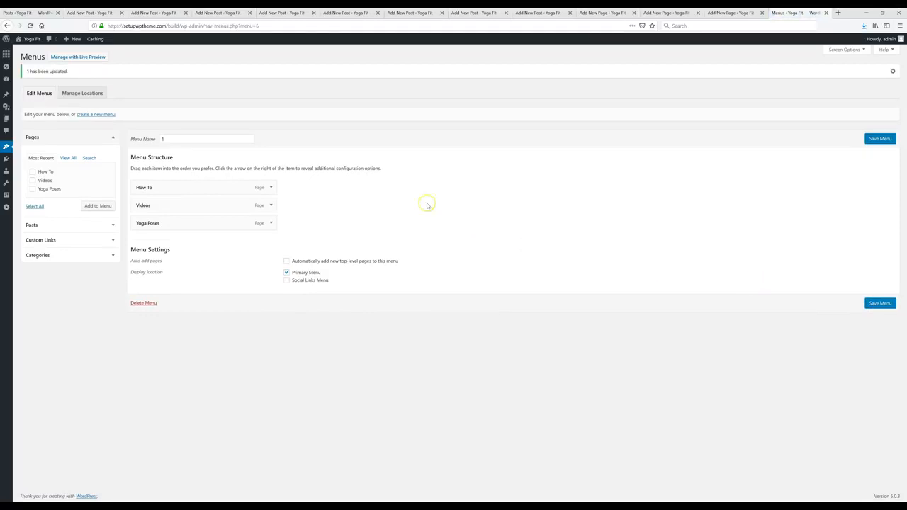
pyautogui.click(36, 39)
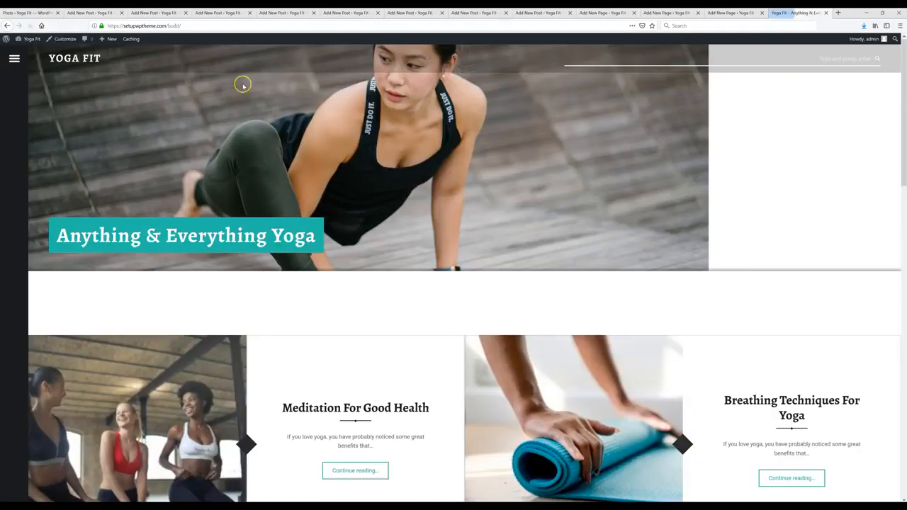
pyautogui.click(15, 58)
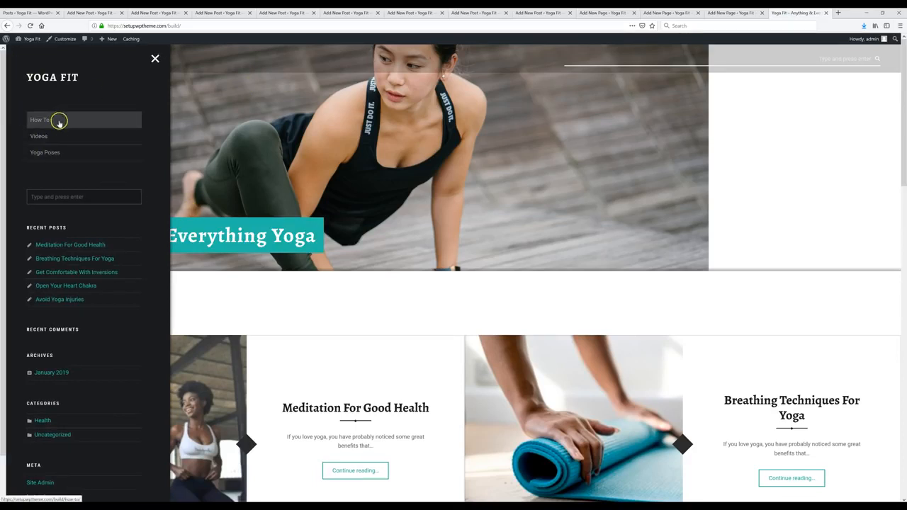
pyautogui.scroll(-3, 65, 171)
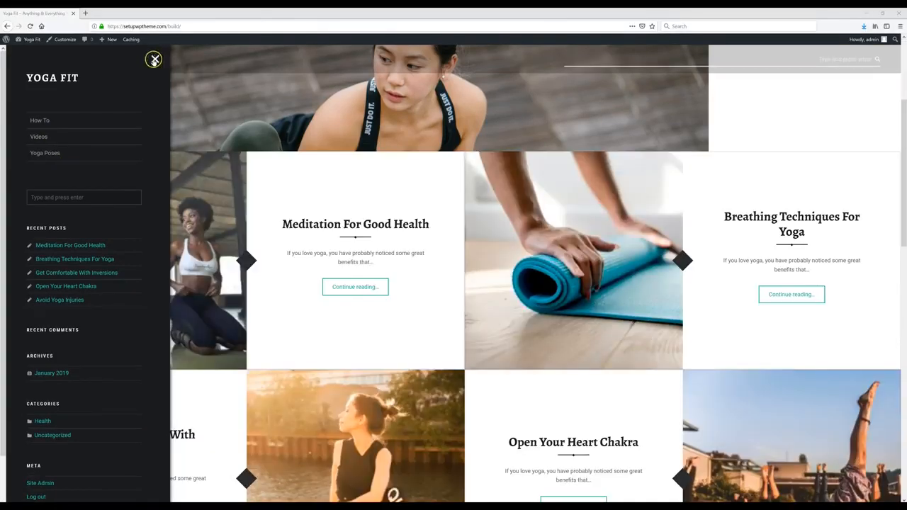
pyautogui.click(156, 60)
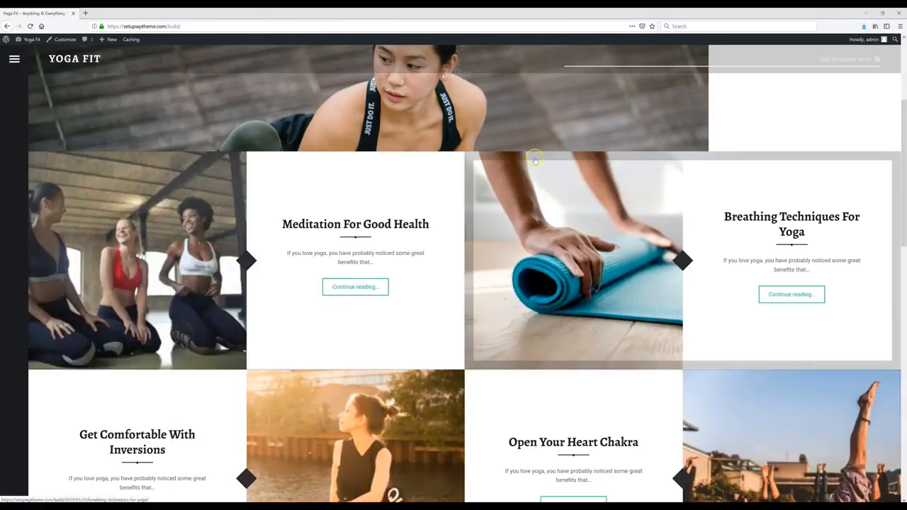
pyautogui.scroll(-5, 537, 129)
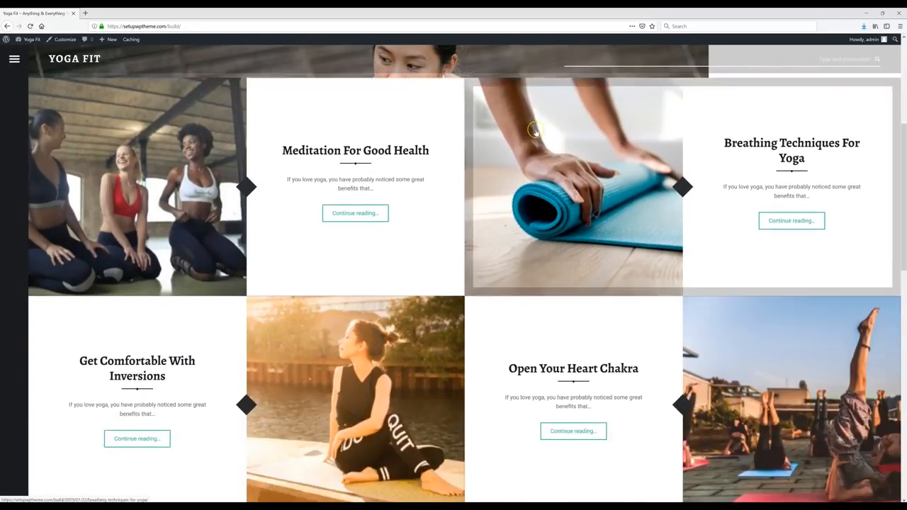
pyautogui.scroll(-5, 537, 133)
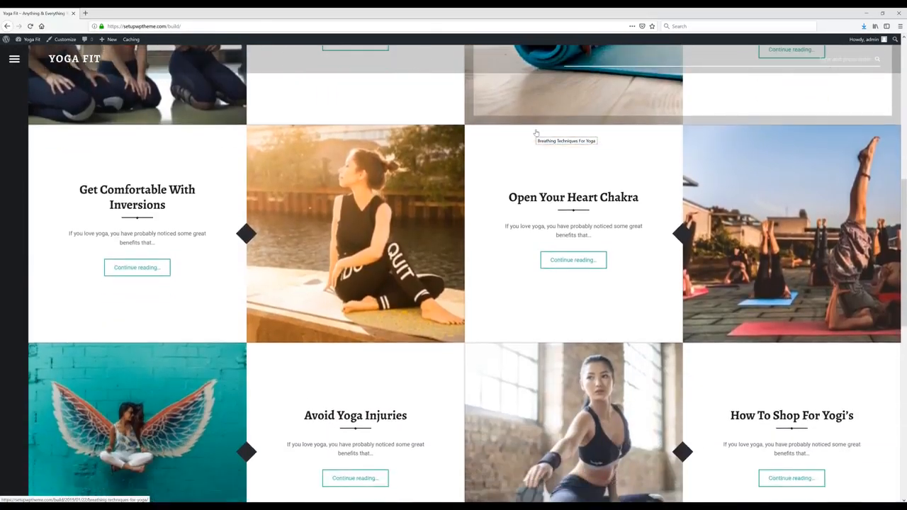
pyautogui.scroll(-3, 536, 131)
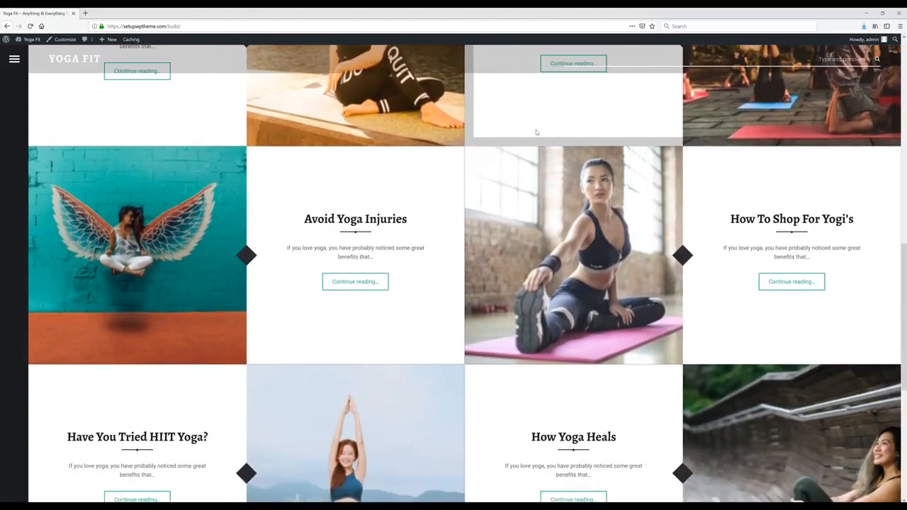
pyautogui.scroll(-2, 537, 132)
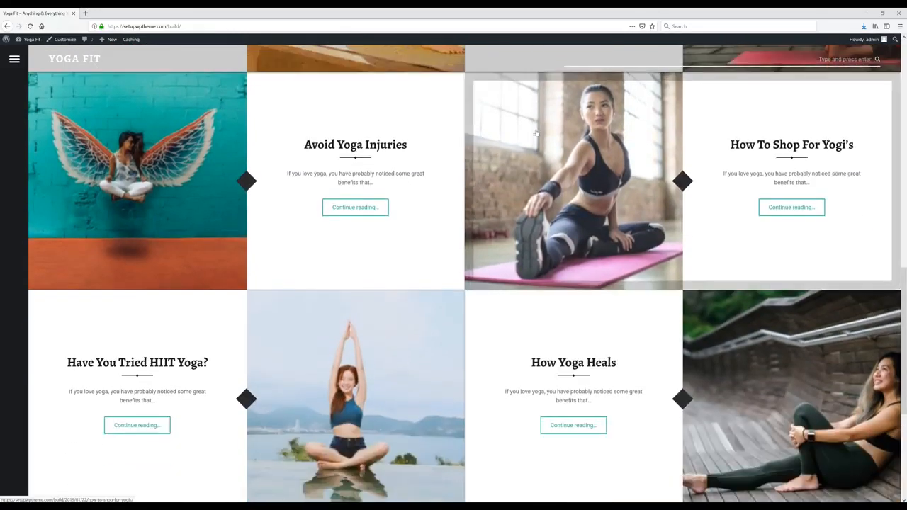
pyautogui.scroll(15, 537, 132)
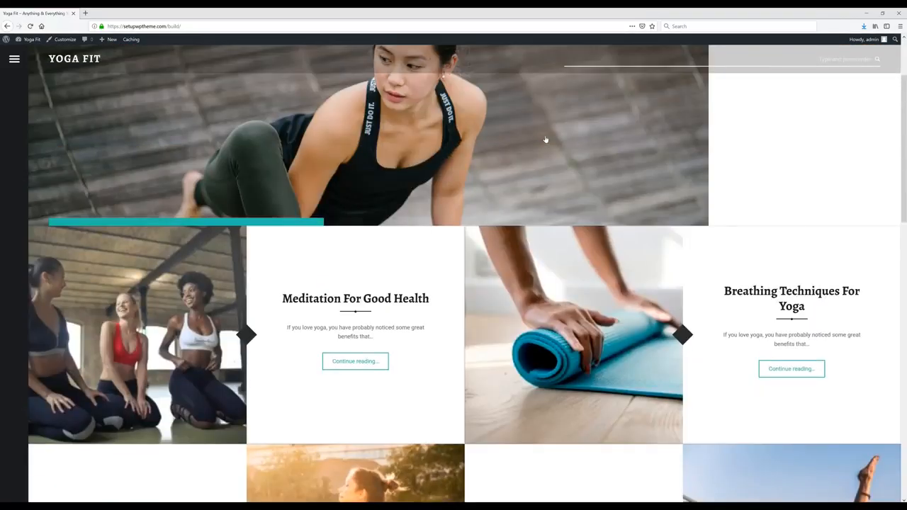
pyautogui.scroll(2, 545, 138)
pyautogui.click(545, 135)
pyautogui.scroll(-2, 545, 135)
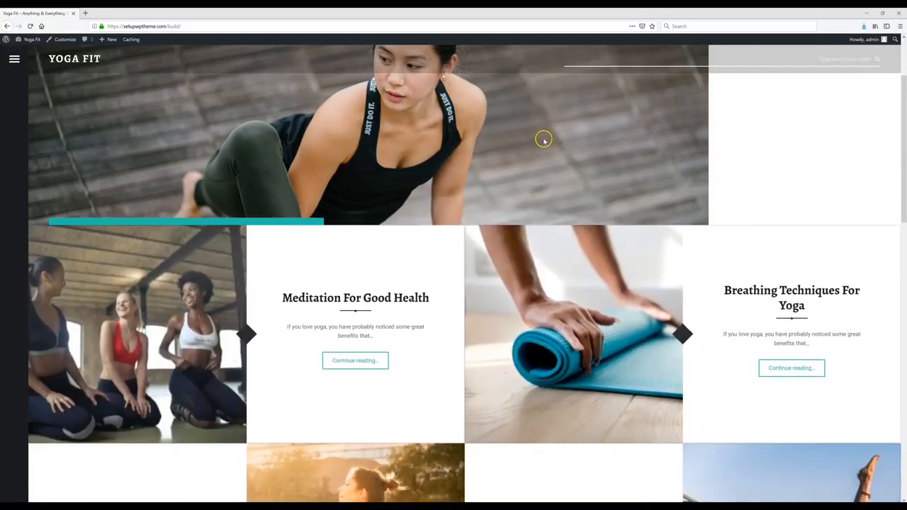